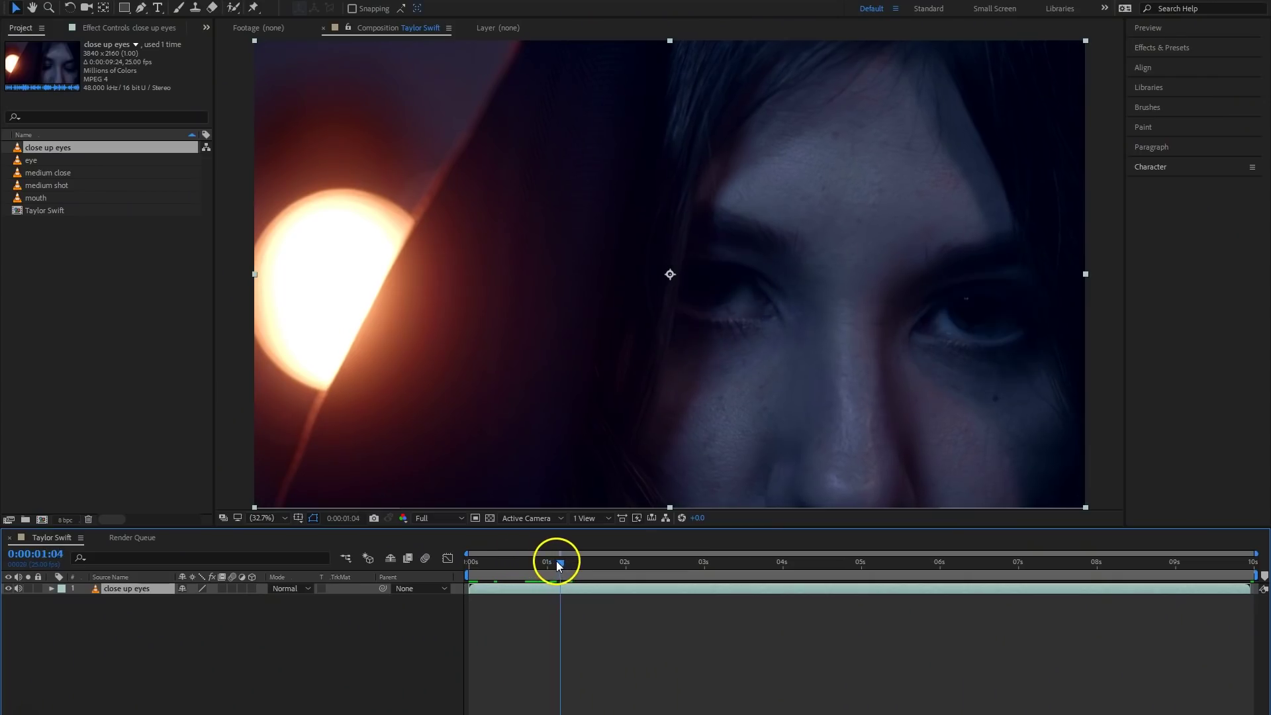
# At 0:00:01:10, start a Transform motion track on the close up eyes layer from the Tracker panel.
pyautogui.moveTo(568, 563); pyautogui.dragTo(575, 563)
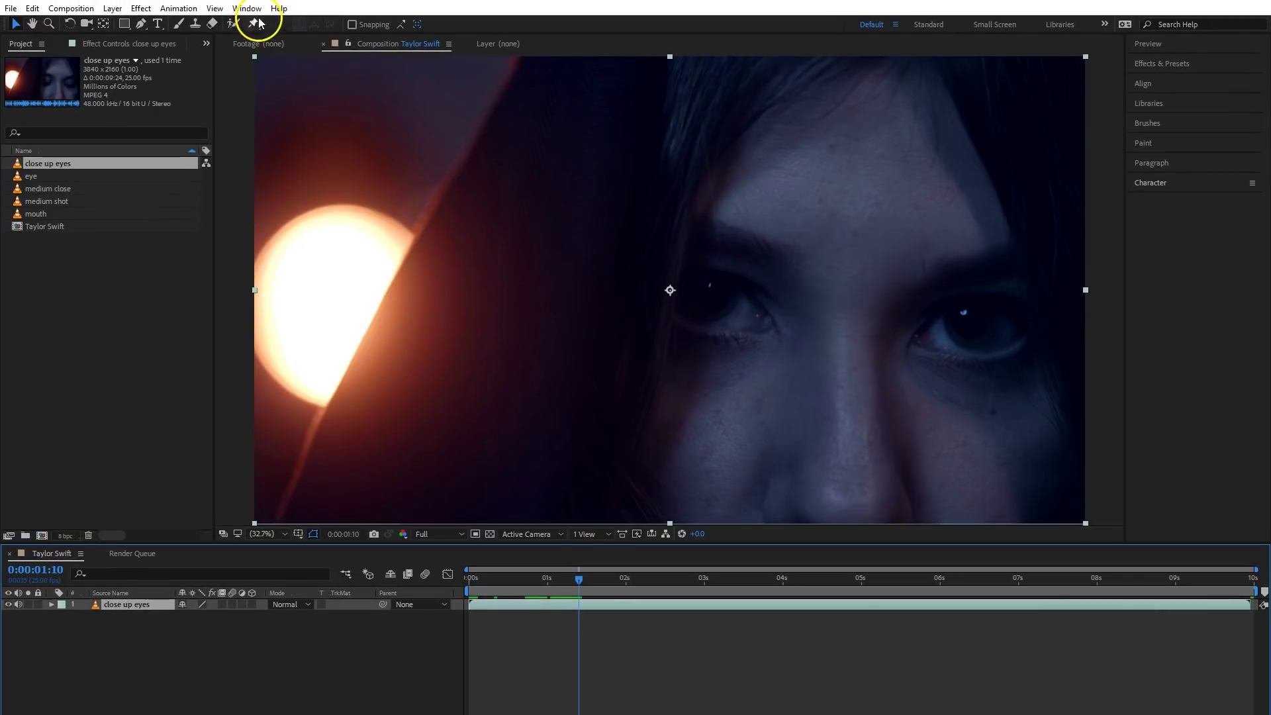
pyautogui.click(248, 9)
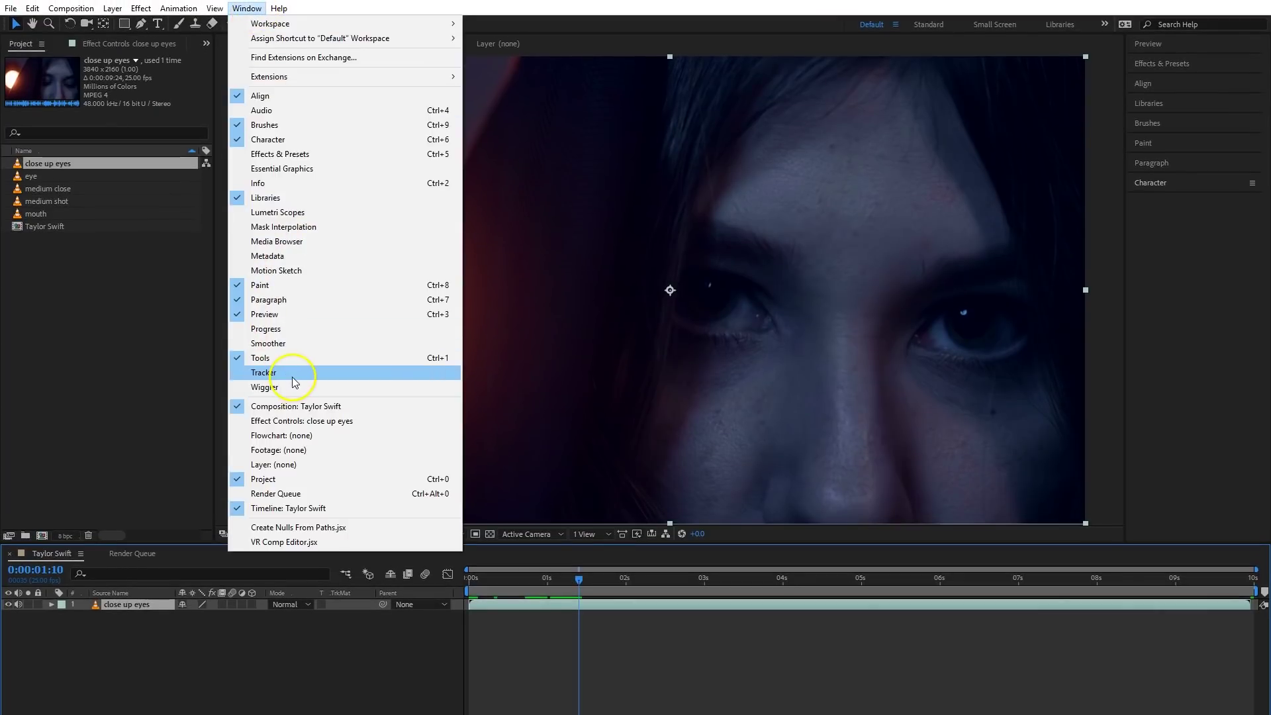
pyautogui.click(295, 374)
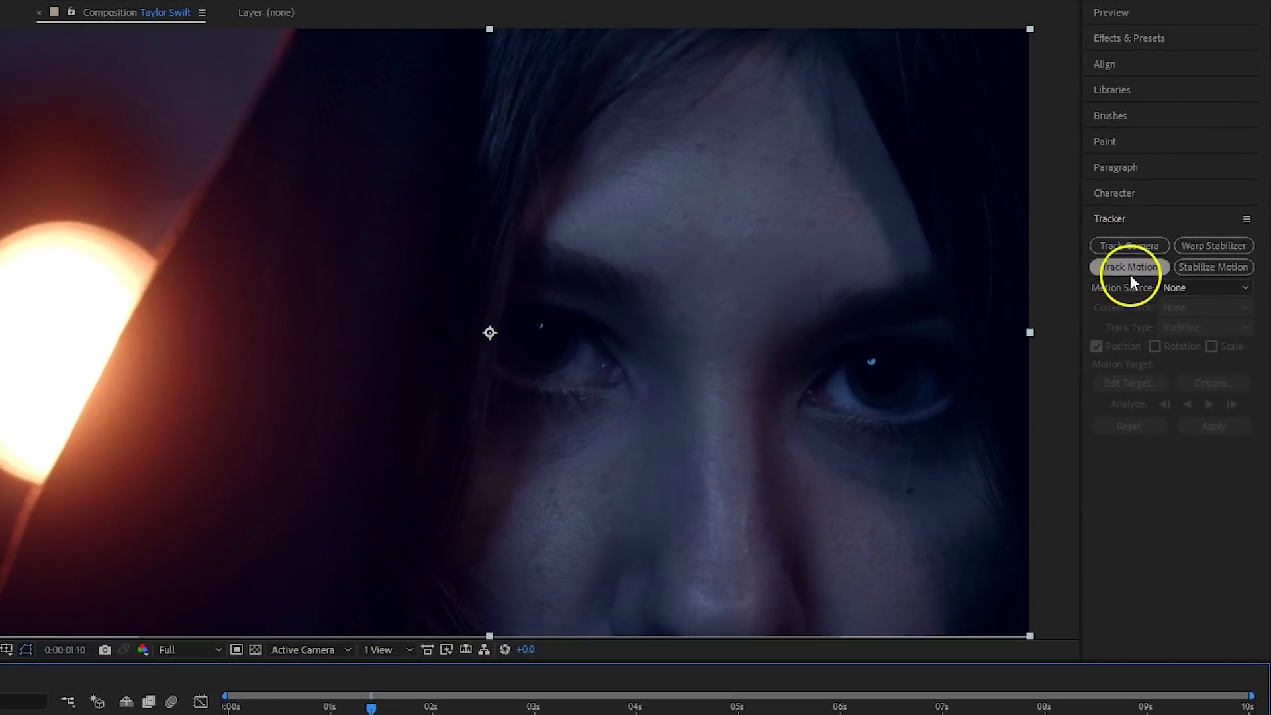
pyautogui.click(1166, 240)
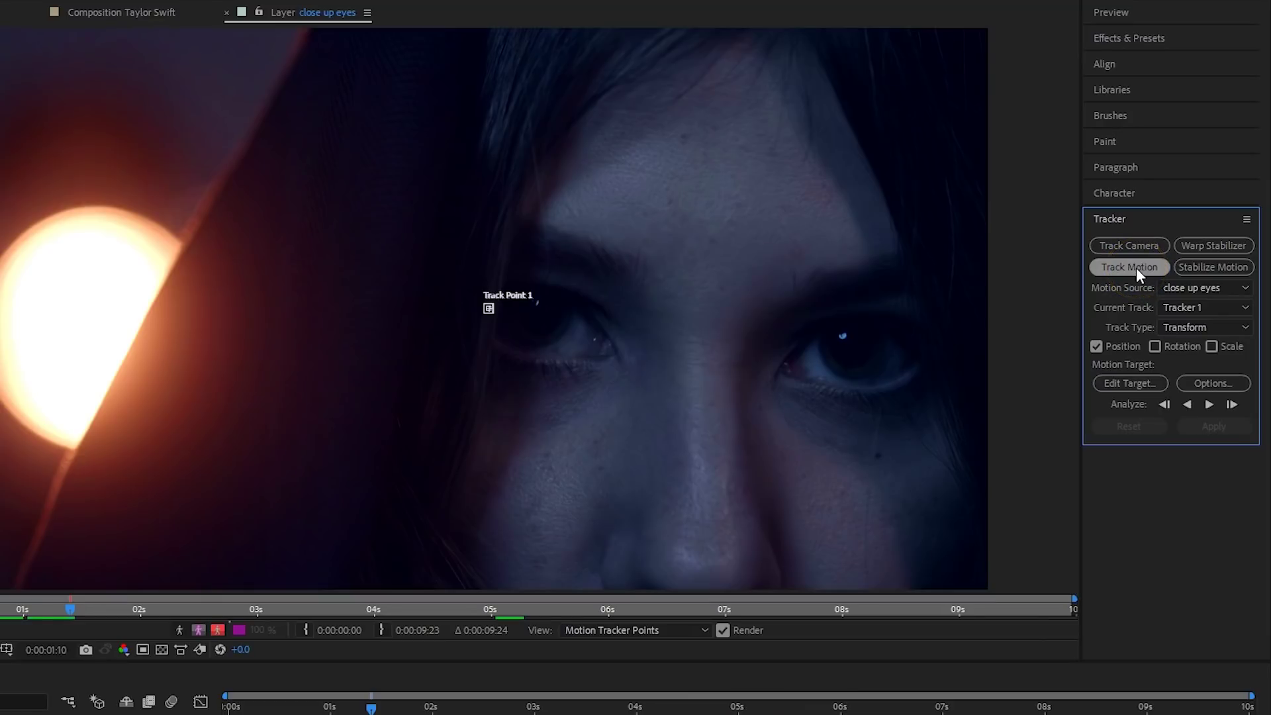
# Enlarge Track Point 1's feature box and drag it onto the woman's left eye.
pyautogui.click(598, 304)
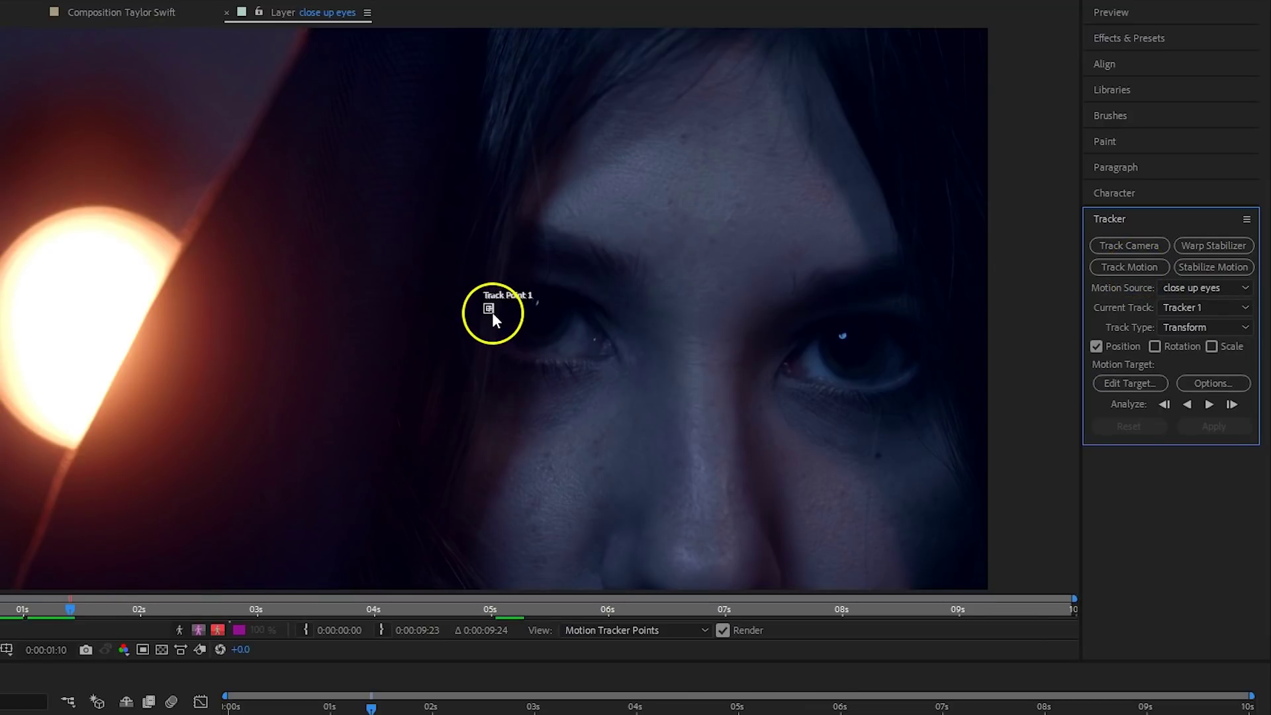
pyautogui.moveTo(492, 313); pyautogui.dragTo(511, 331)
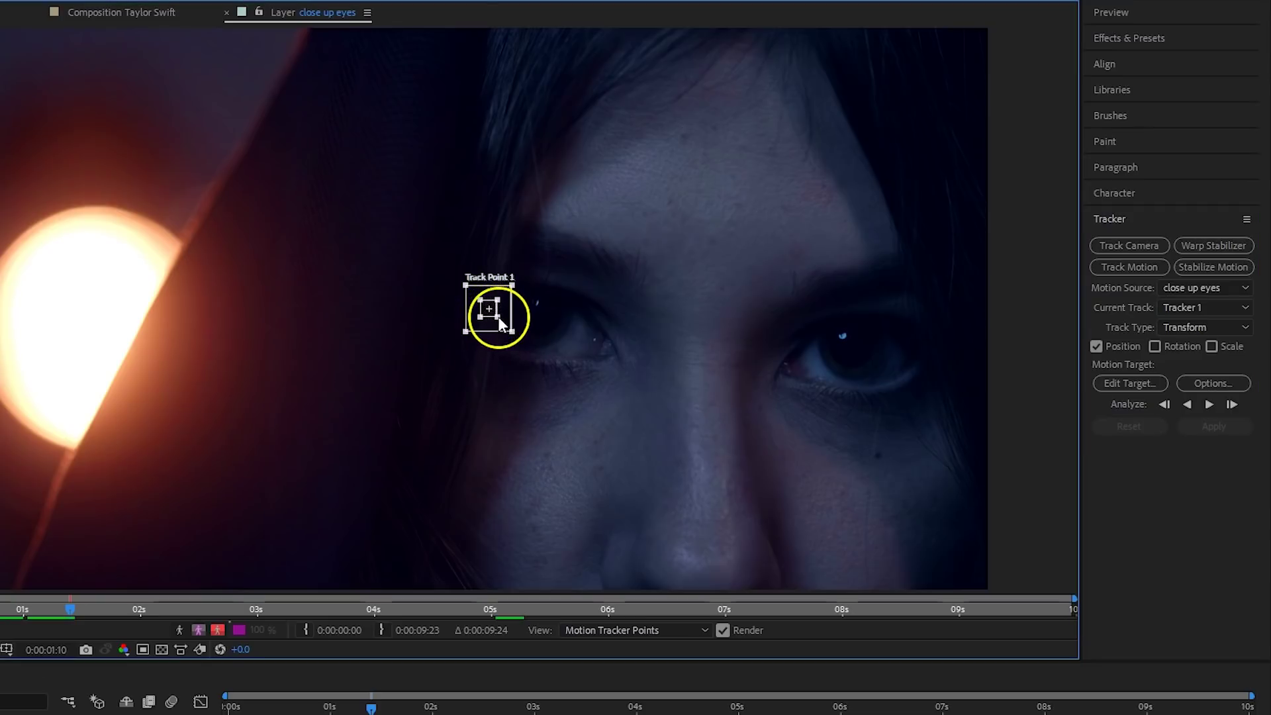
pyautogui.moveTo(498, 317); pyautogui.dragTo(534, 324)
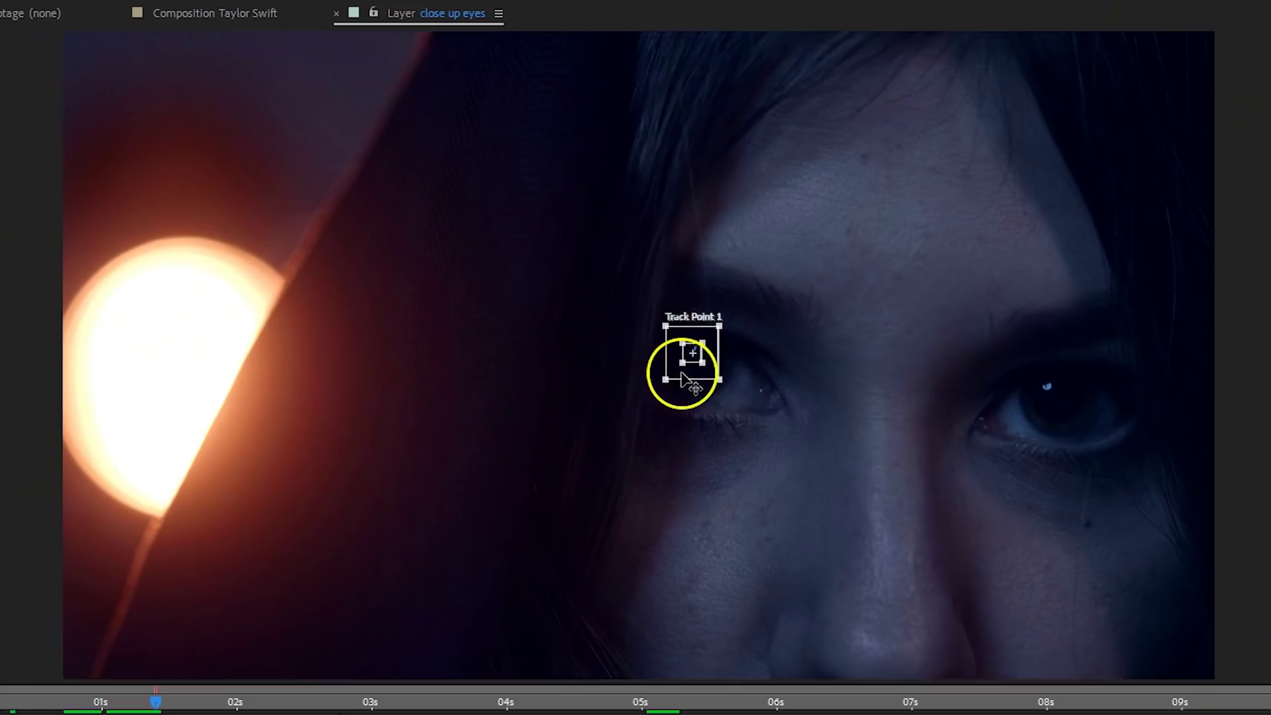
pyautogui.moveTo(684, 372); pyautogui.dragTo(1037, 409)
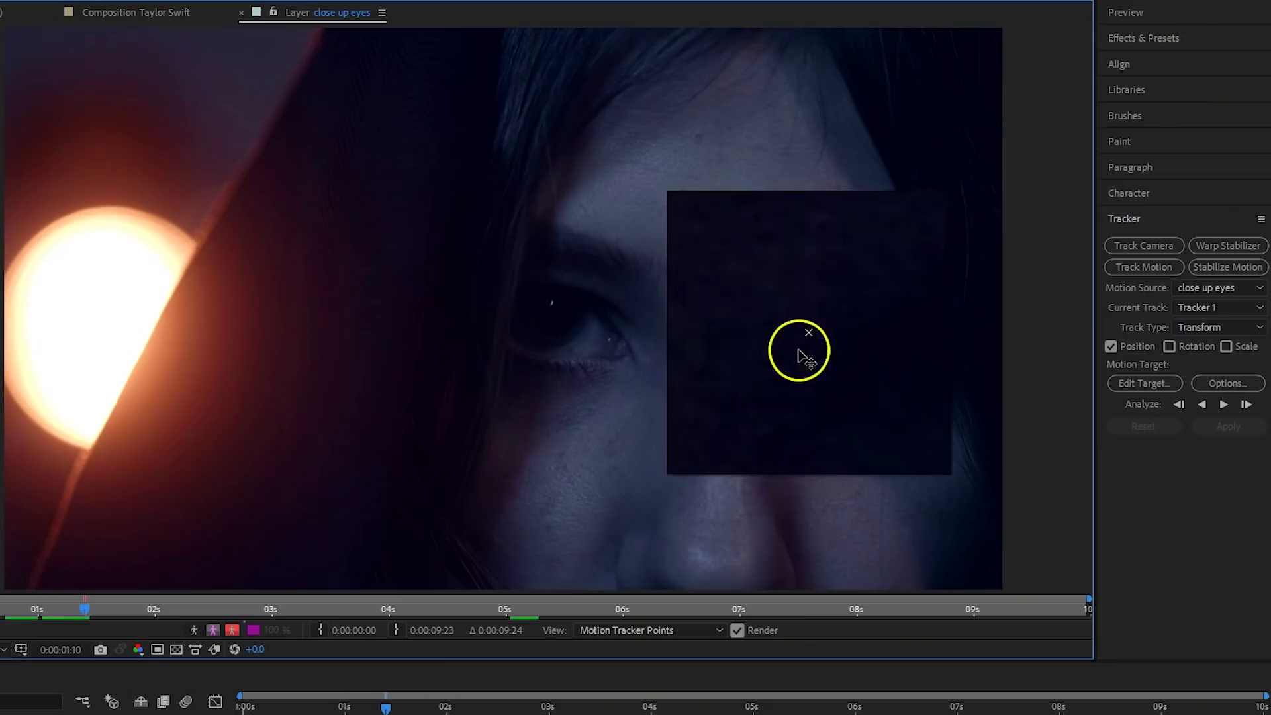
# Place Track Point 1's feature box around the right-hand eye for forward tracking.
pyautogui.moveTo(801, 344); pyautogui.dragTo(898, 375)
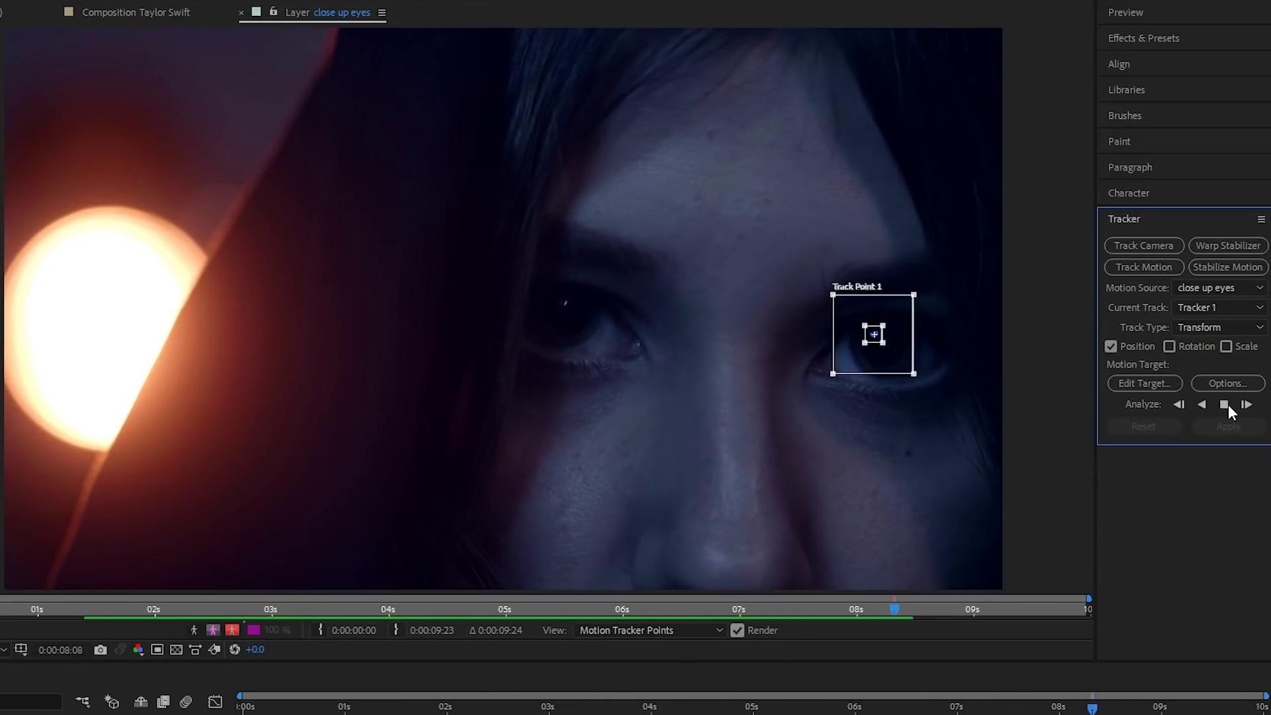
# Let the track finish to 0:00:09:23 and enlarge the track point's search area.
pyautogui.click(1175, 431)
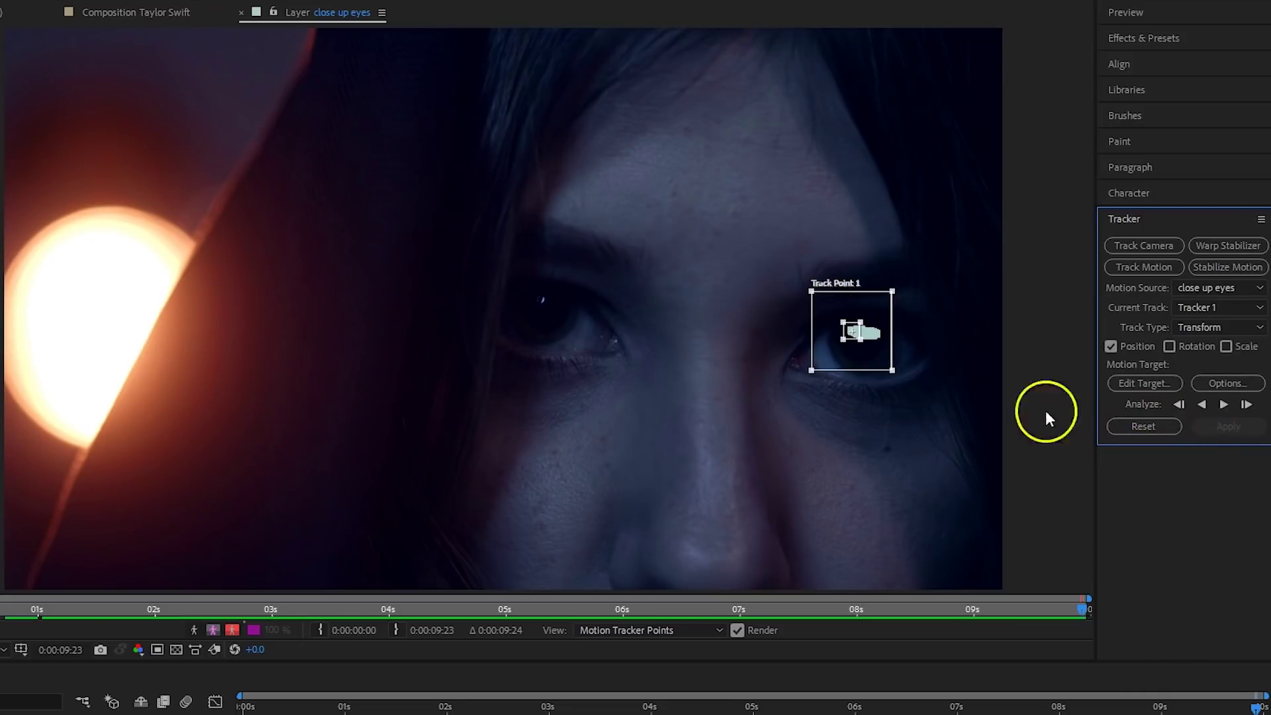
pyautogui.moveTo(898, 371); pyautogui.dragTo(899, 372)
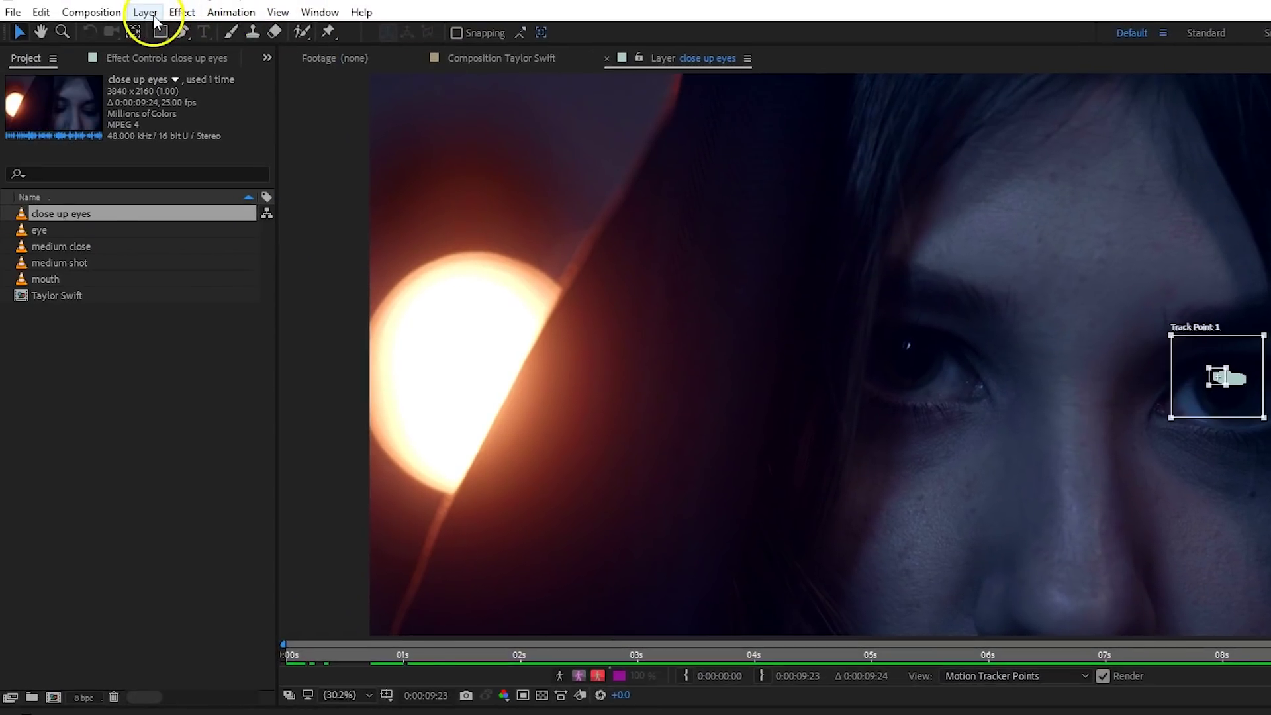
# Add a new Null Object layer to the composition.
pyautogui.click(145, 12)
pyautogui.moveTo(160, 30)
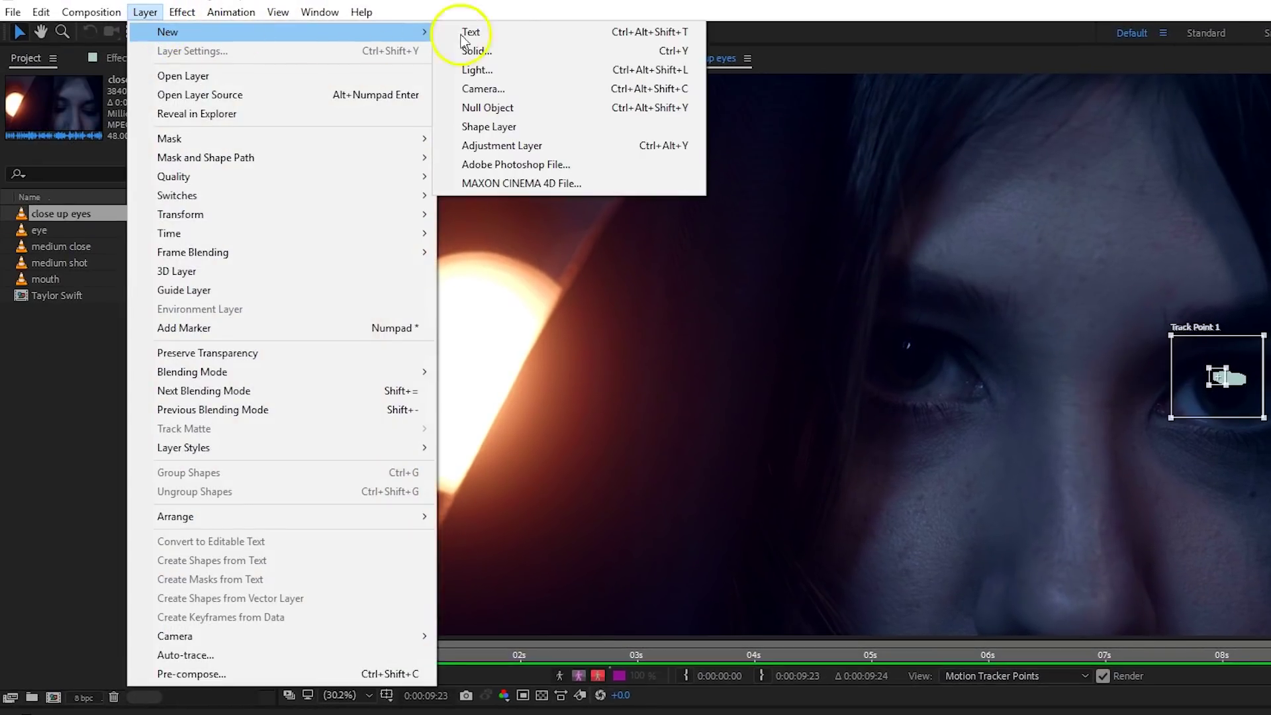
pyautogui.click(562, 107)
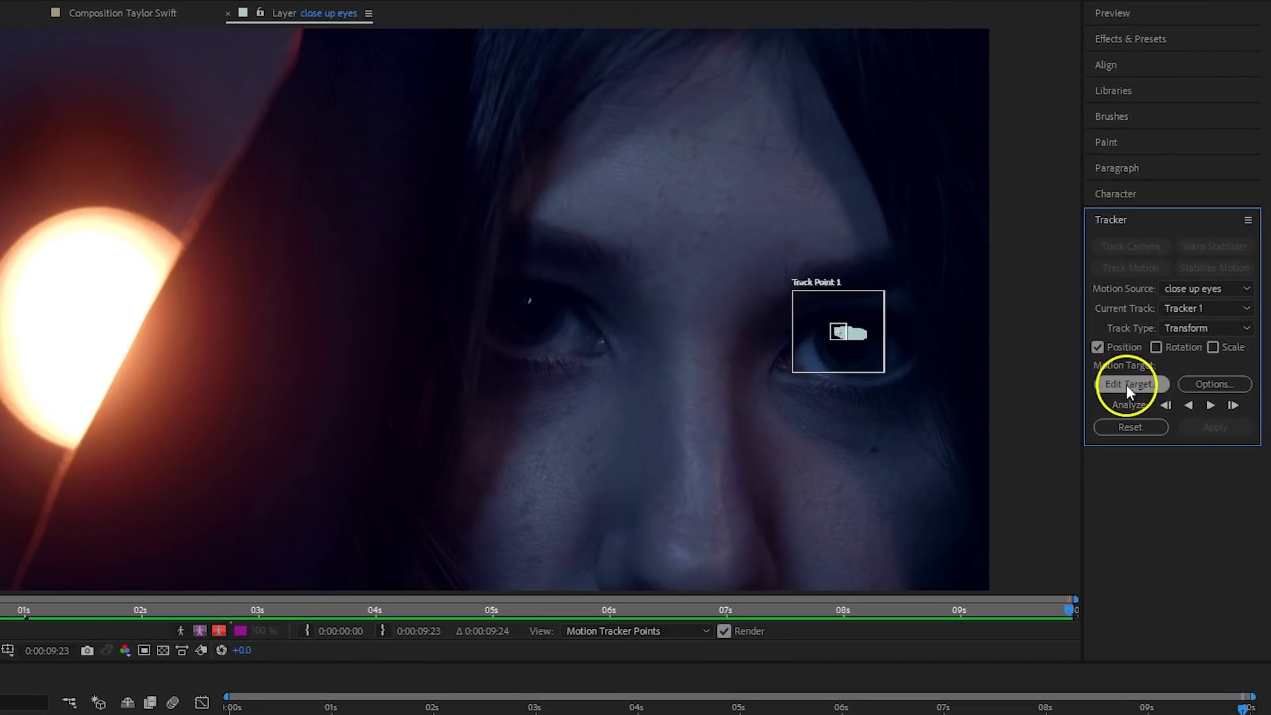
# Make Null 1 the track's motion target and apply the track in X and Y.
pyautogui.click(1128, 384)
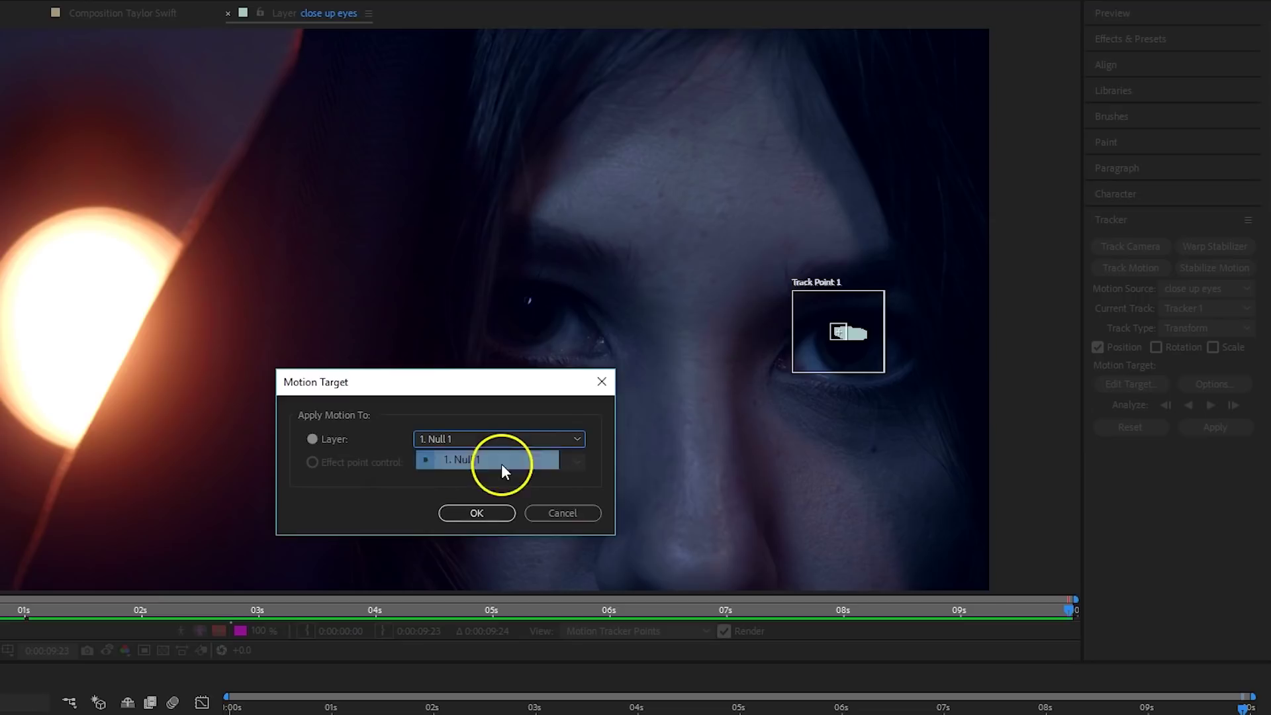
pyautogui.click(502, 464)
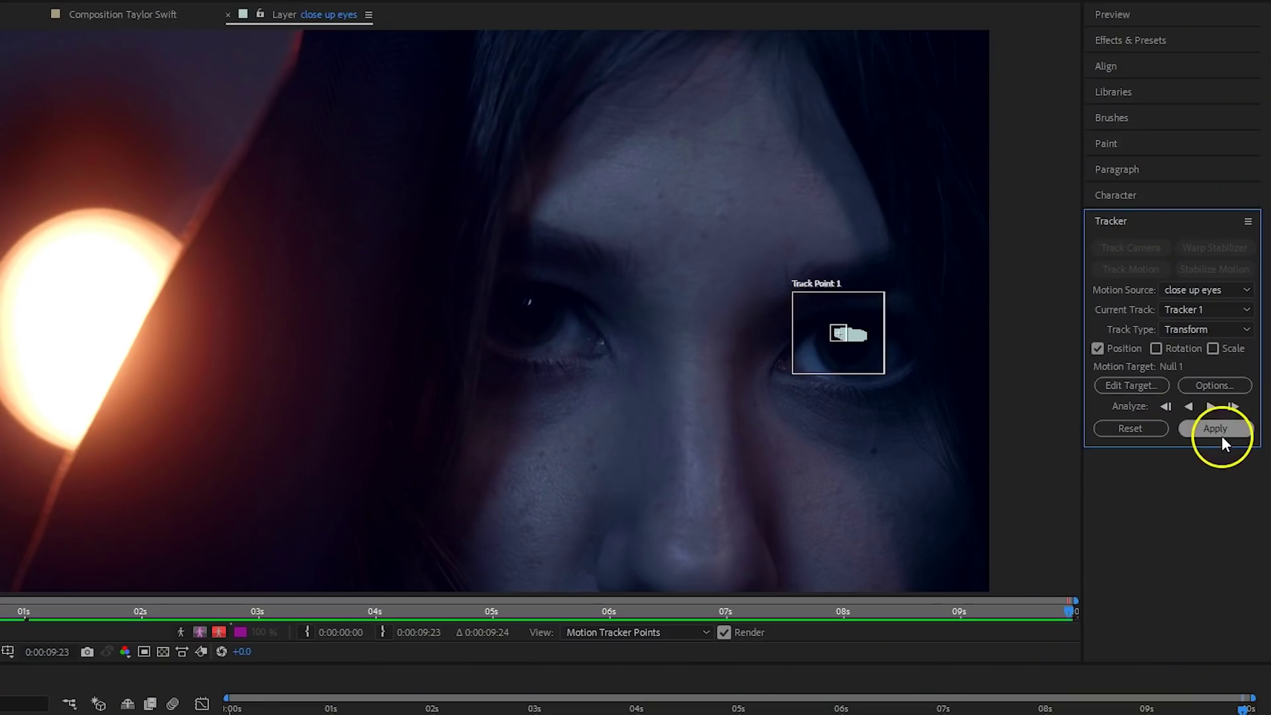
pyautogui.click(1222, 432)
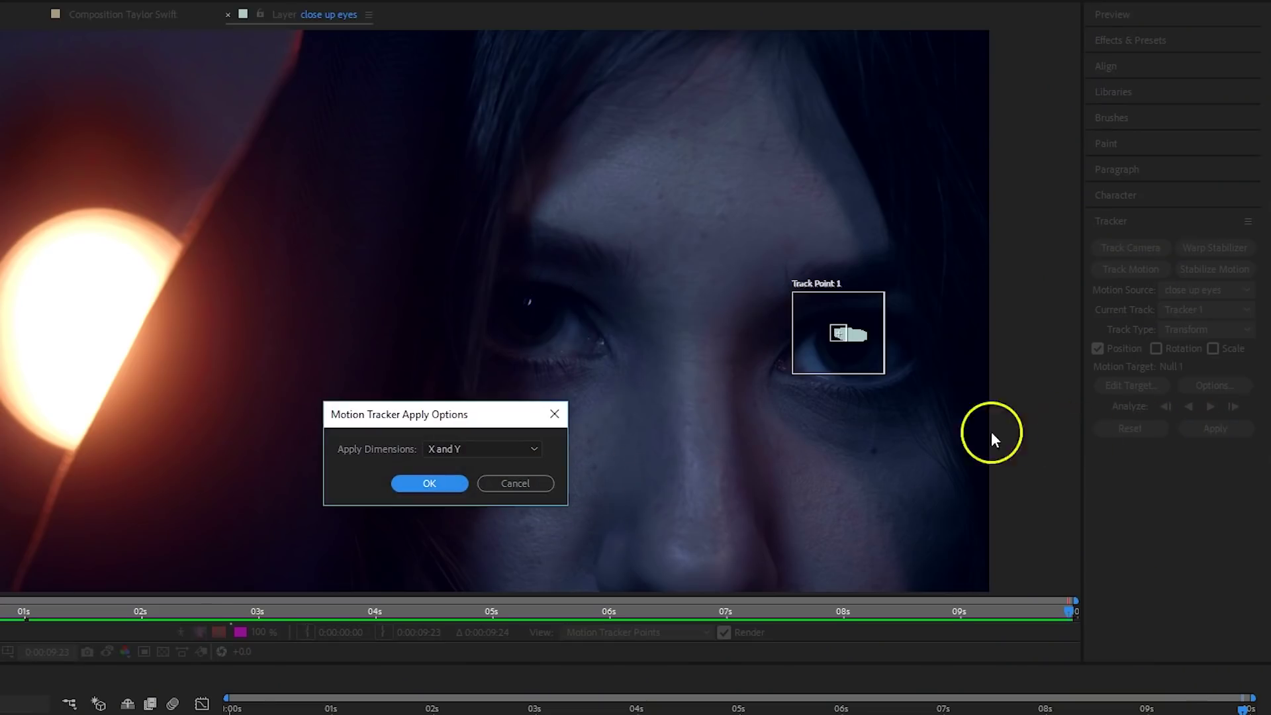
pyautogui.click(450, 485)
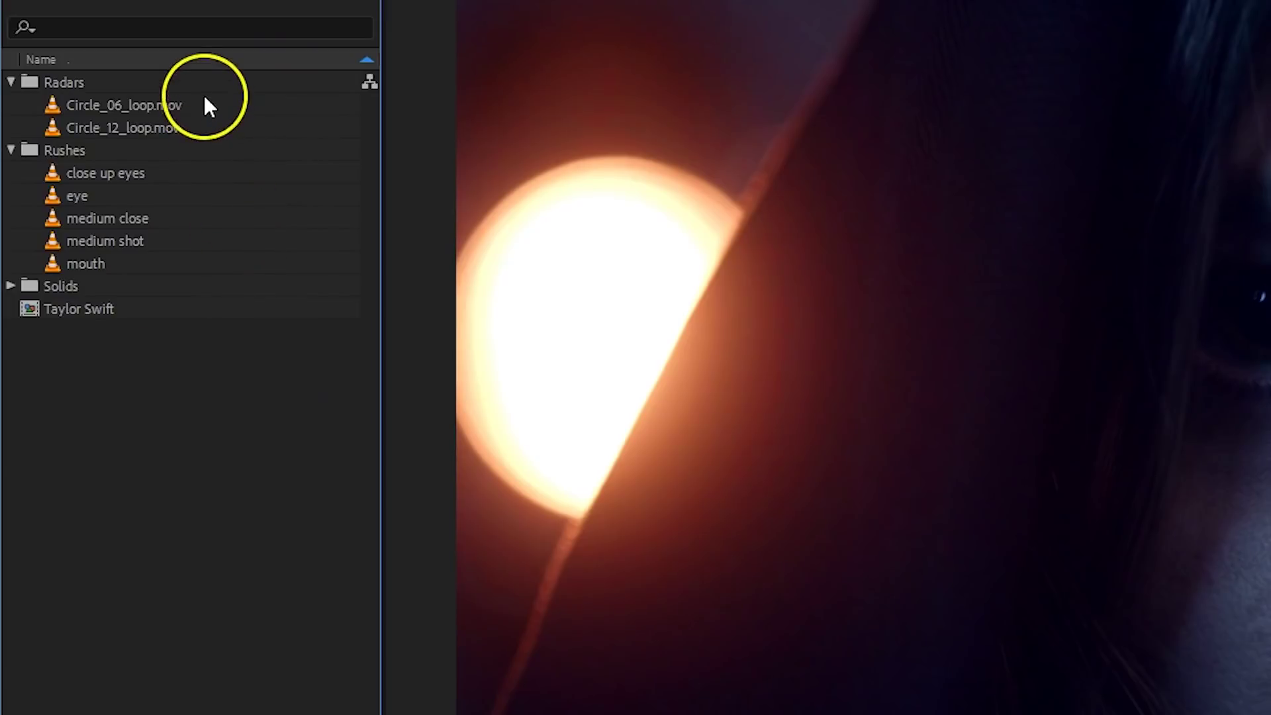
# Add Circle_06_loop.mov and Circle_12_loop.mov to the timeline and shrink a circle over the right eye.
pyautogui.click(193, 106)
pyautogui.keyDown('shift'); pyautogui.click(192, 126); pyautogui.keyUp('shift')
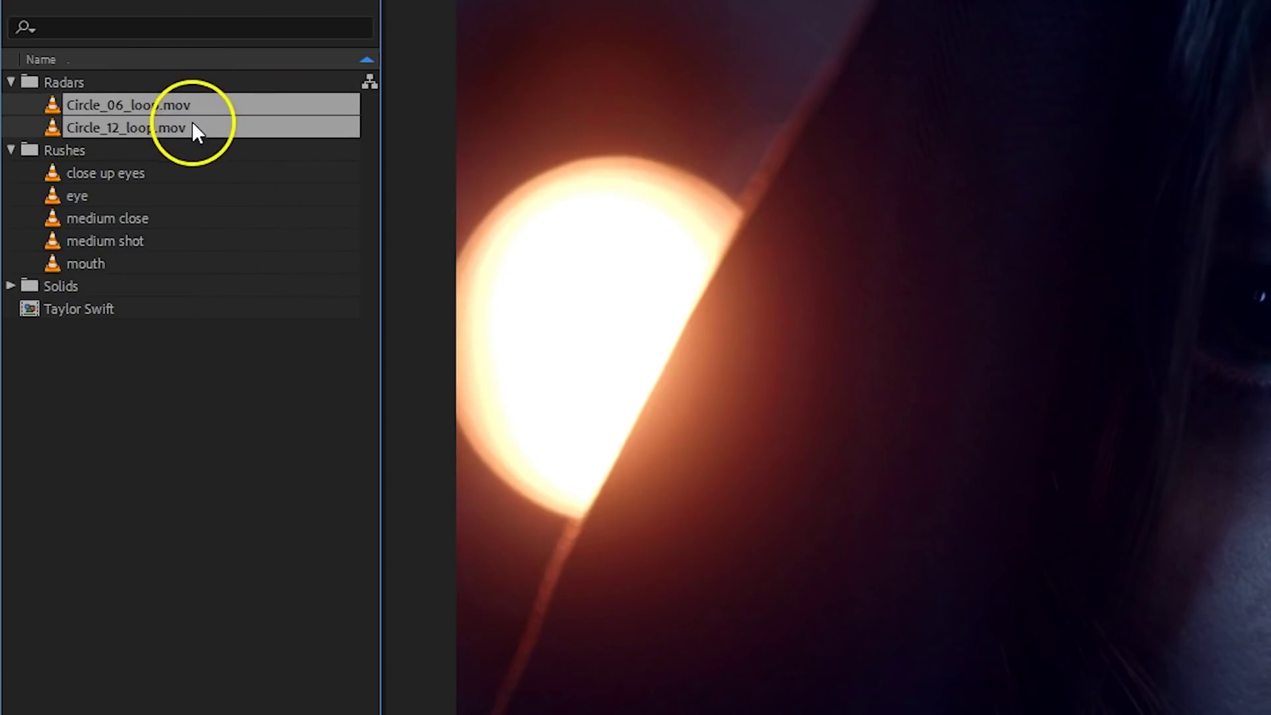
pyautogui.moveTo(191, 105); pyautogui.dragTo(488, 561)
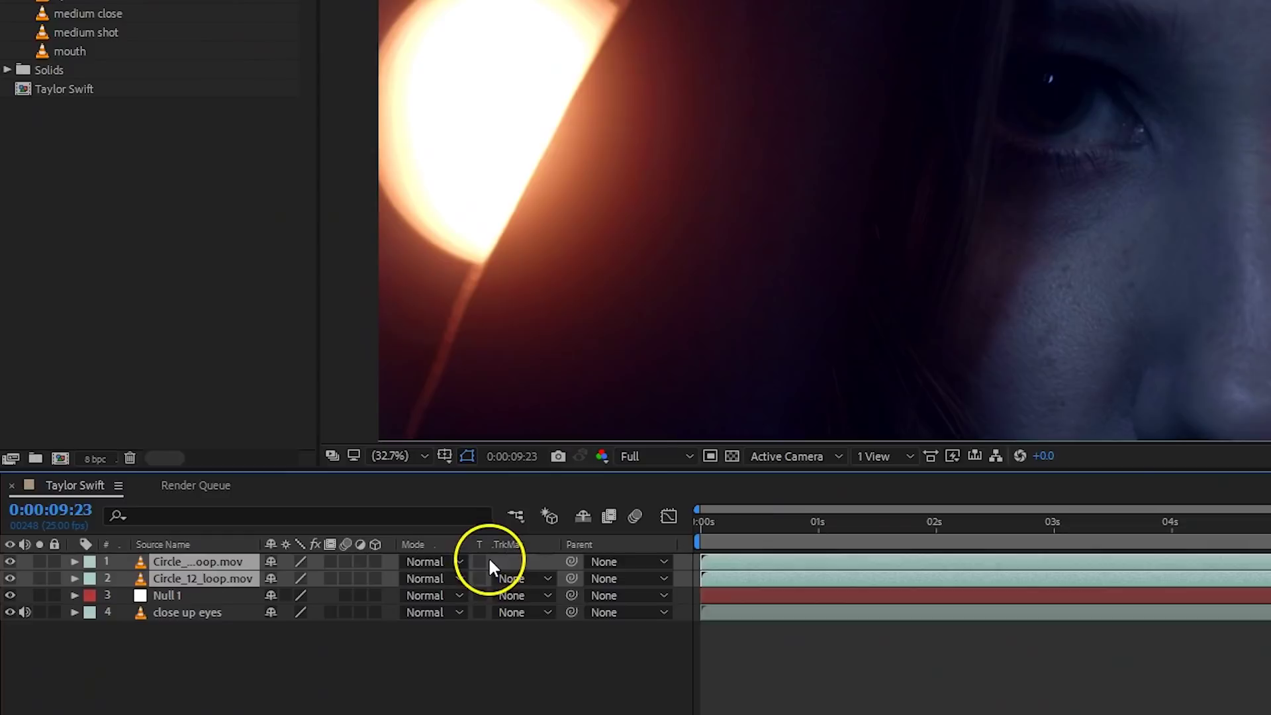
pyautogui.press('`')
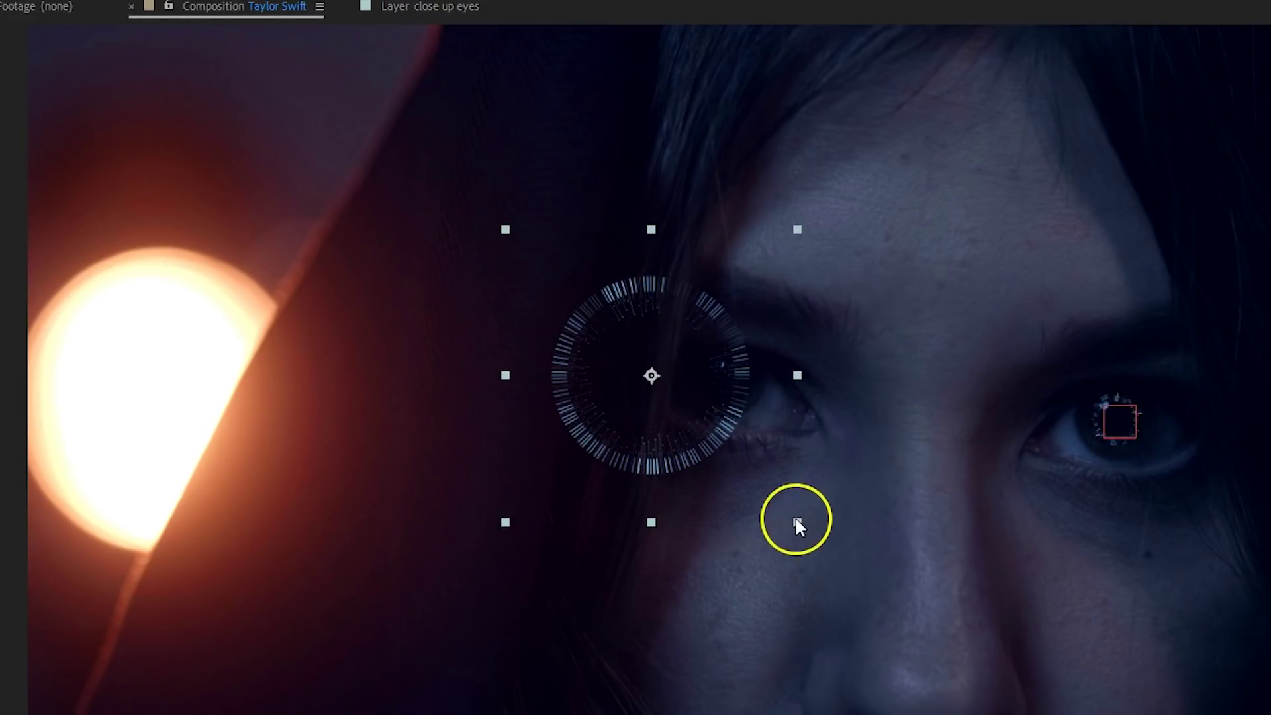
pyautogui.moveTo(797, 522); pyautogui.dragTo(1138, 431)
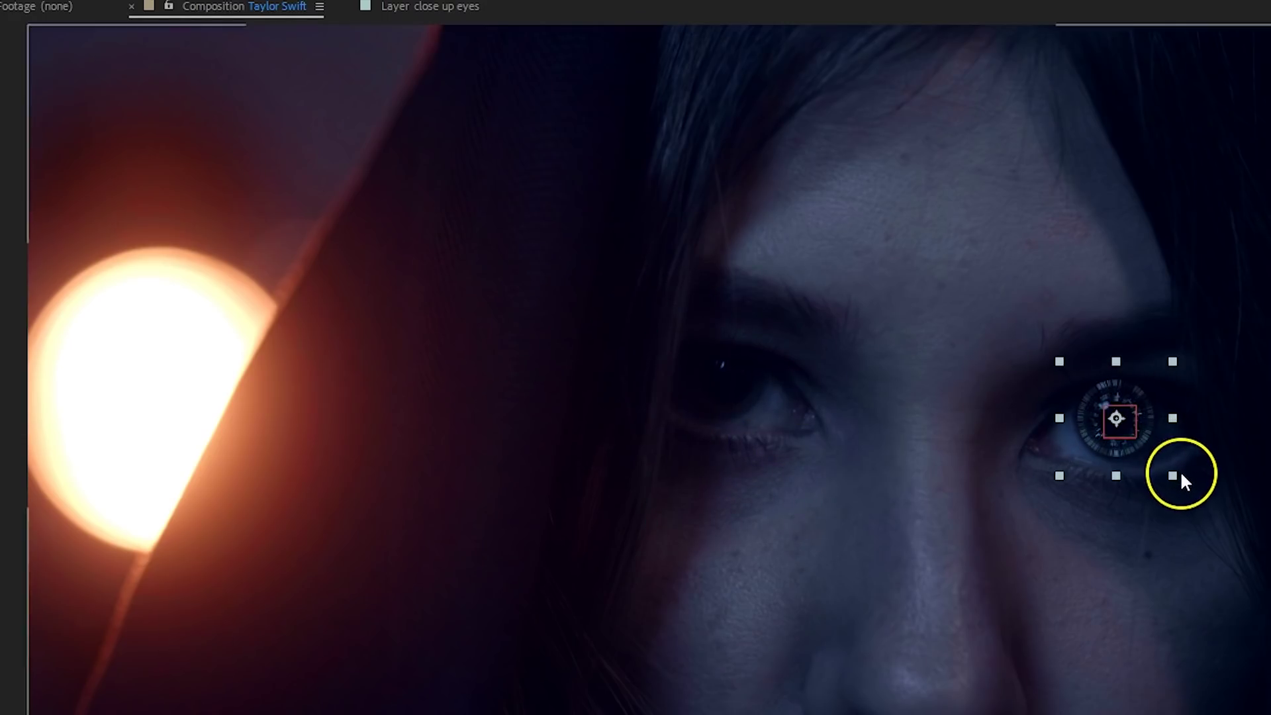
pyautogui.press('`')
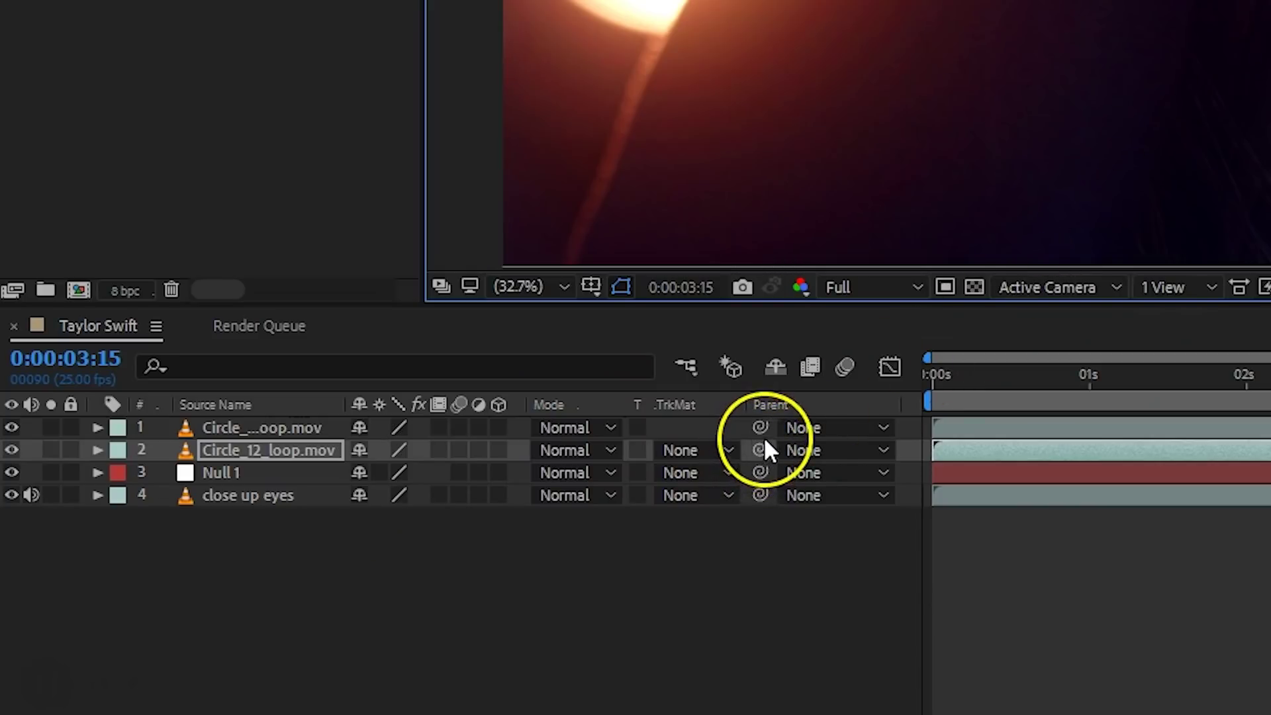
# Parent both circle layers to Null 1 and set Circle_12_loop.mov's blend mode to Linear Light.
pyautogui.moveTo(760, 450); pyautogui.dragTo(284, 474)
pyautogui.moveTo(760, 431); pyautogui.dragTo(319, 468)
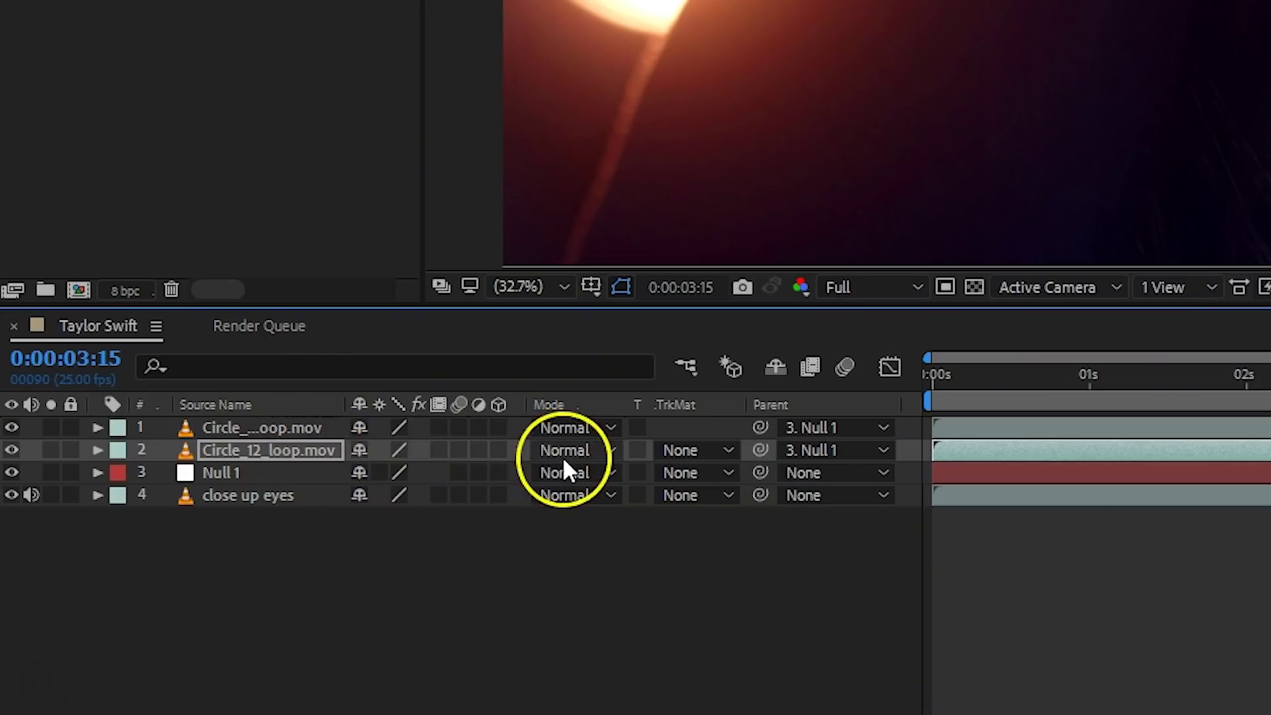
pyautogui.click(565, 462)
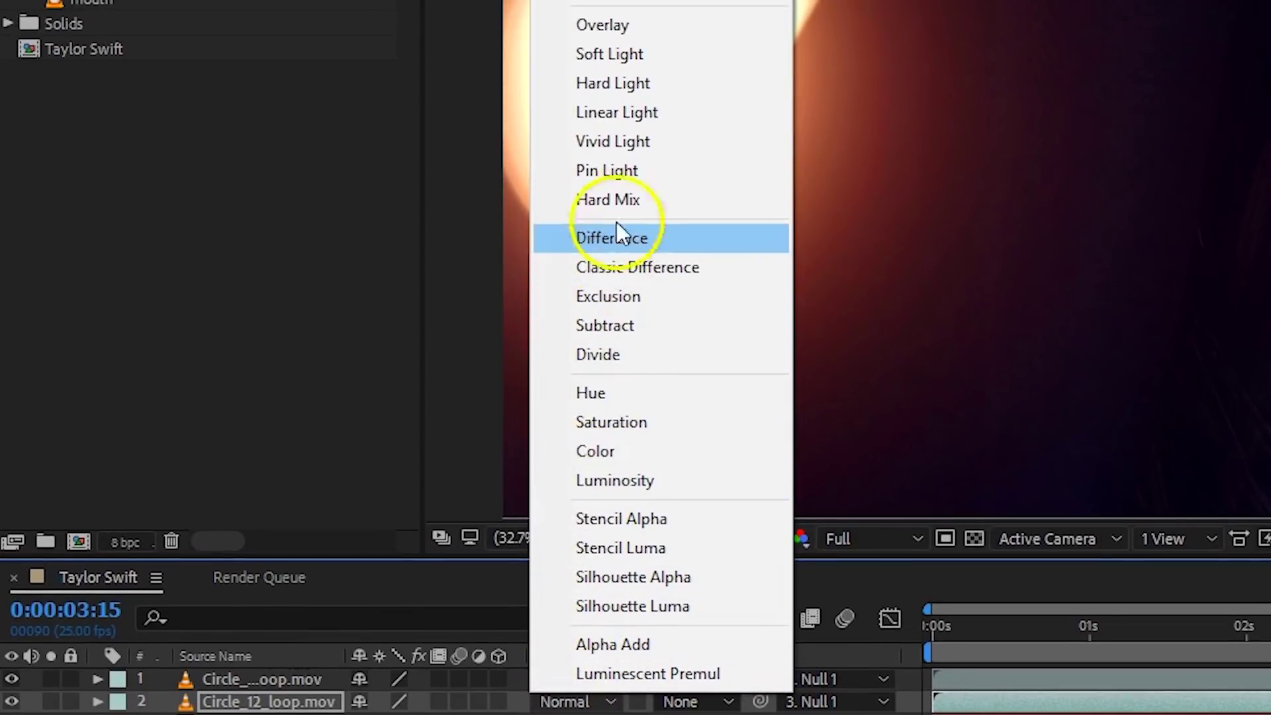
pyautogui.click(653, 115)
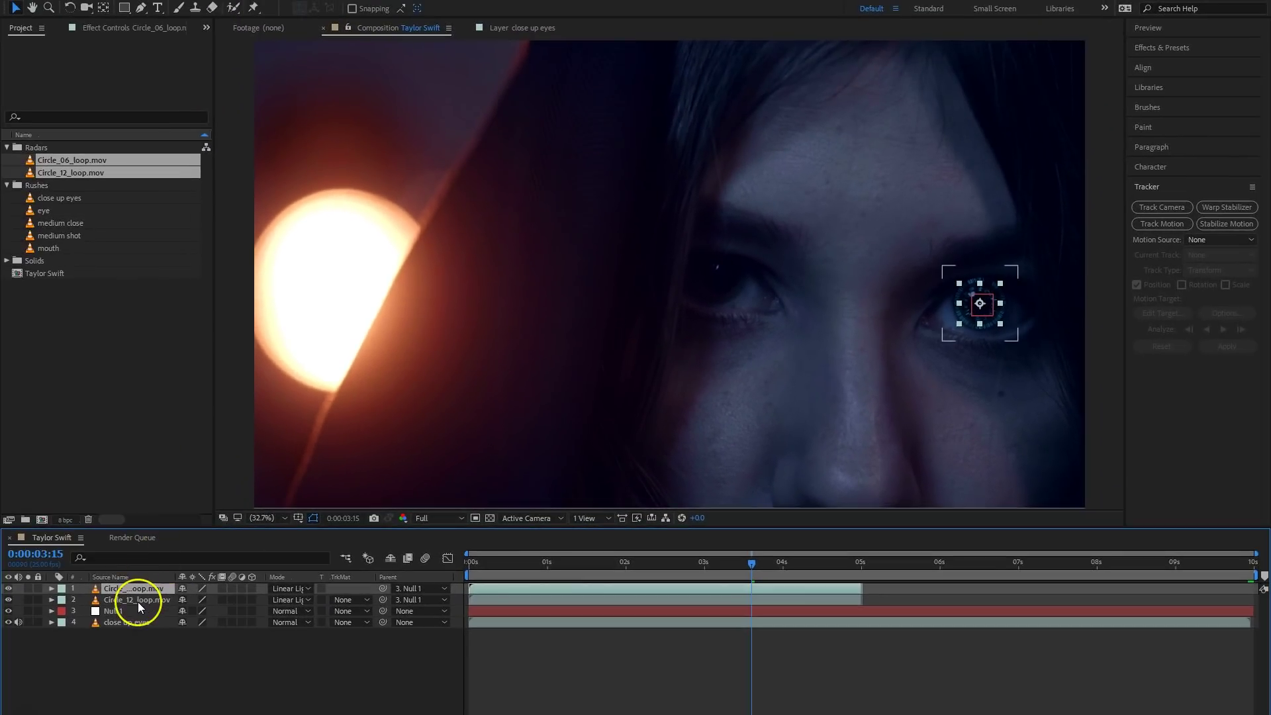
# Draw a closed Pen mask around the right eye on the Circle_12_loop.mov layer.
pyautogui.click(138, 600)
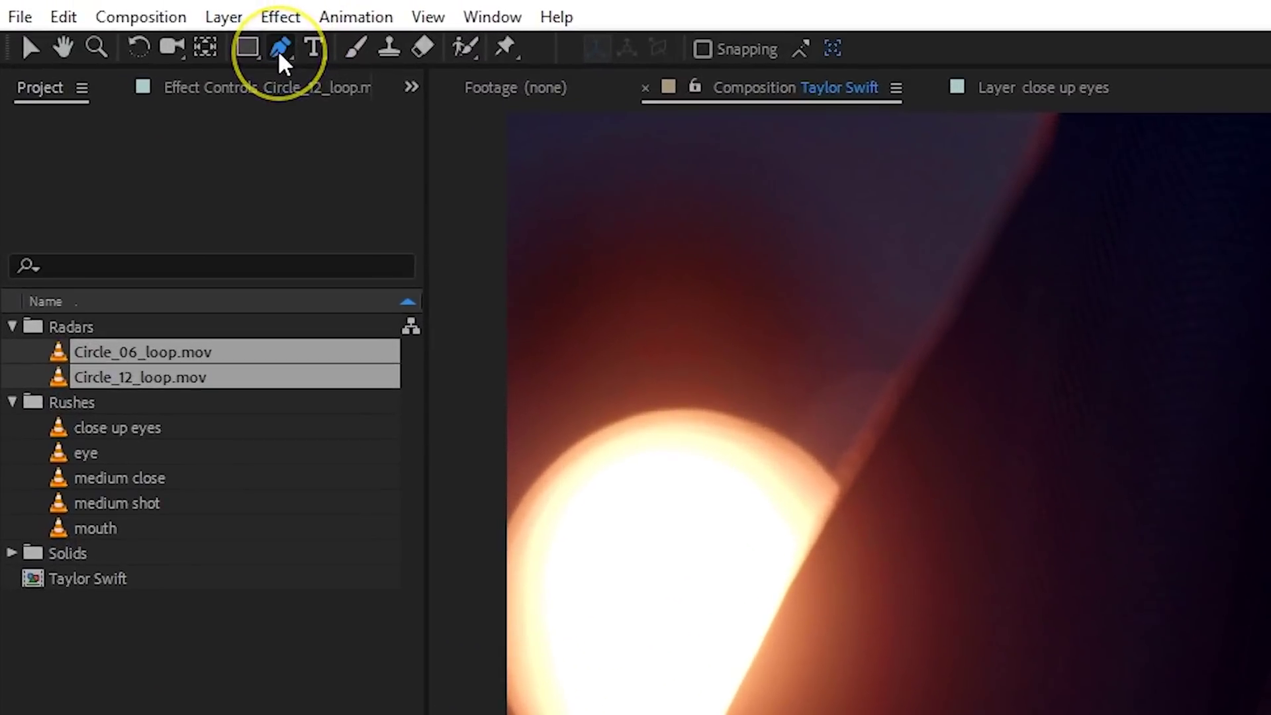
pyautogui.click(140, 11)
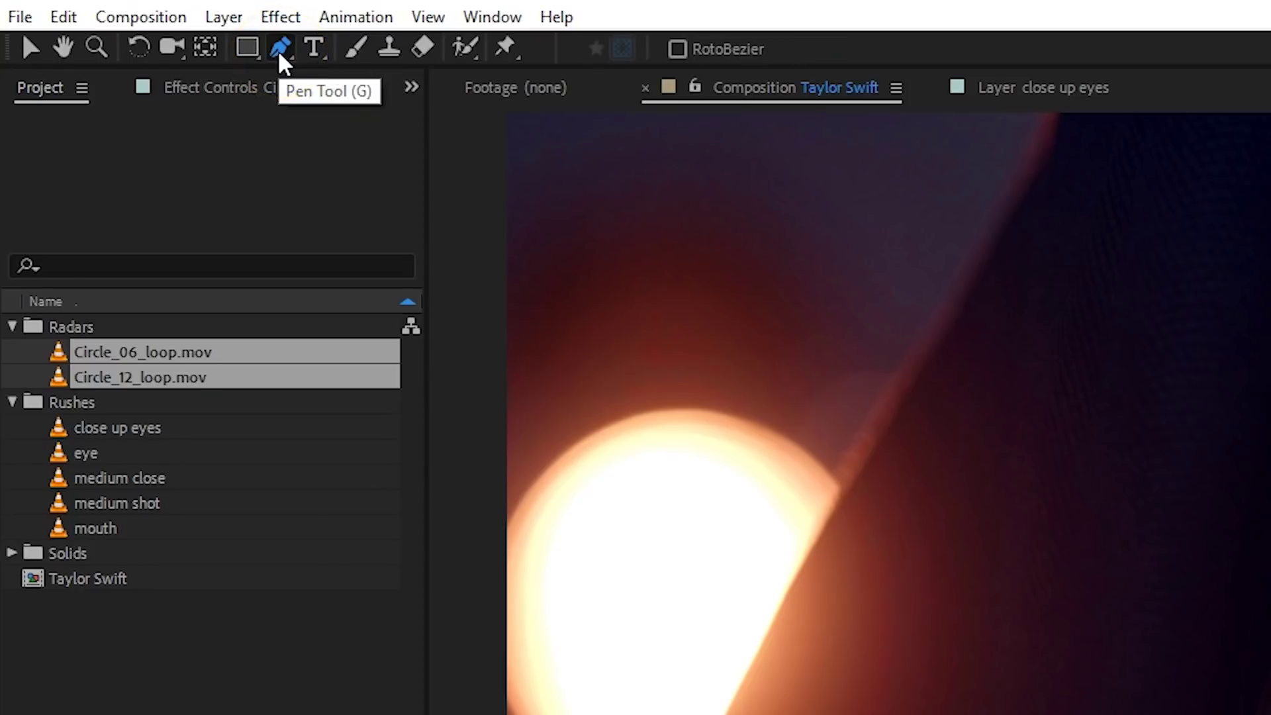
pyautogui.click(981, 354)
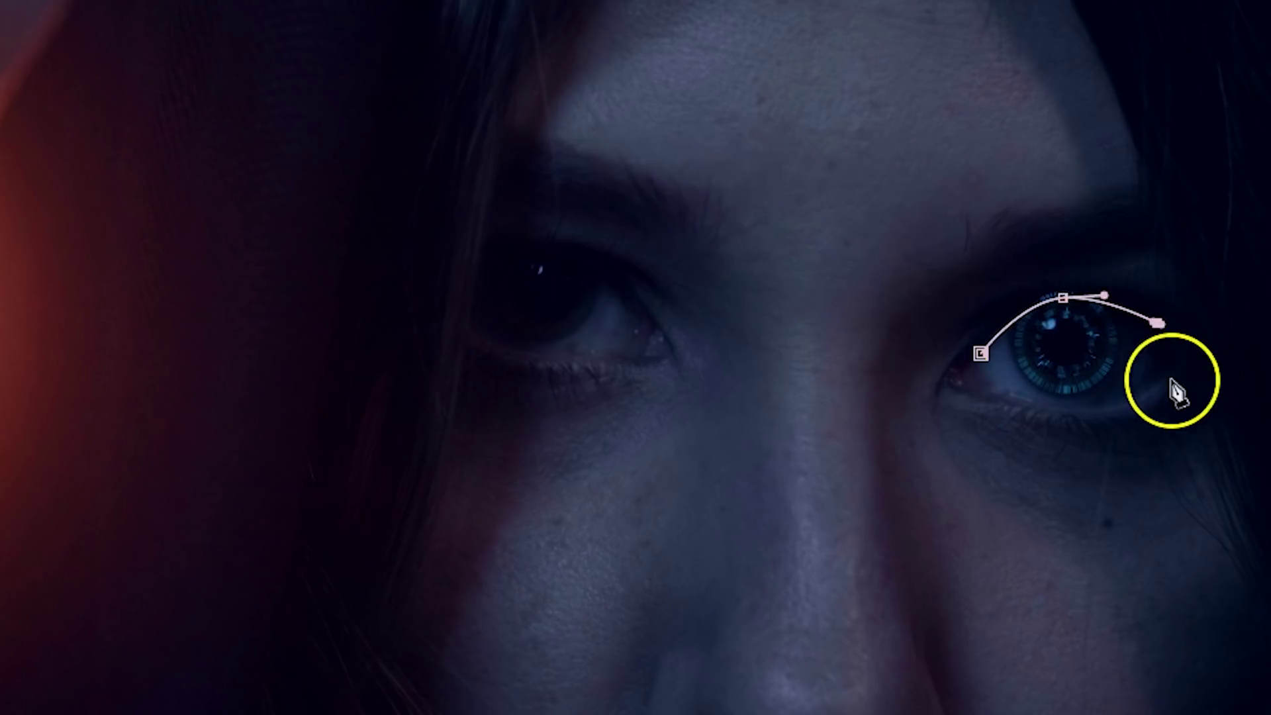
pyautogui.click(1052, 412)
pyautogui.click(981, 396)
pyautogui.click(981, 355)
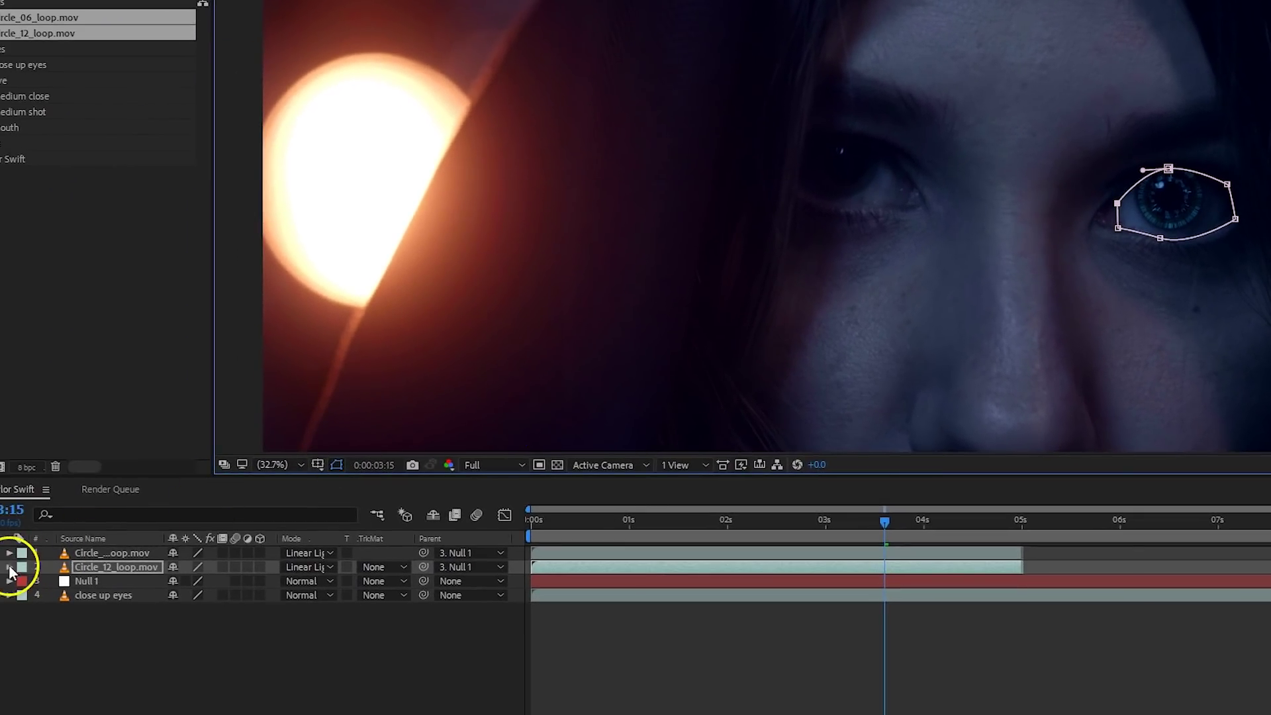
# Reveal Mask 1's properties down to its Mask Feather value.
pyautogui.click(9, 568)
pyautogui.click(24, 582)
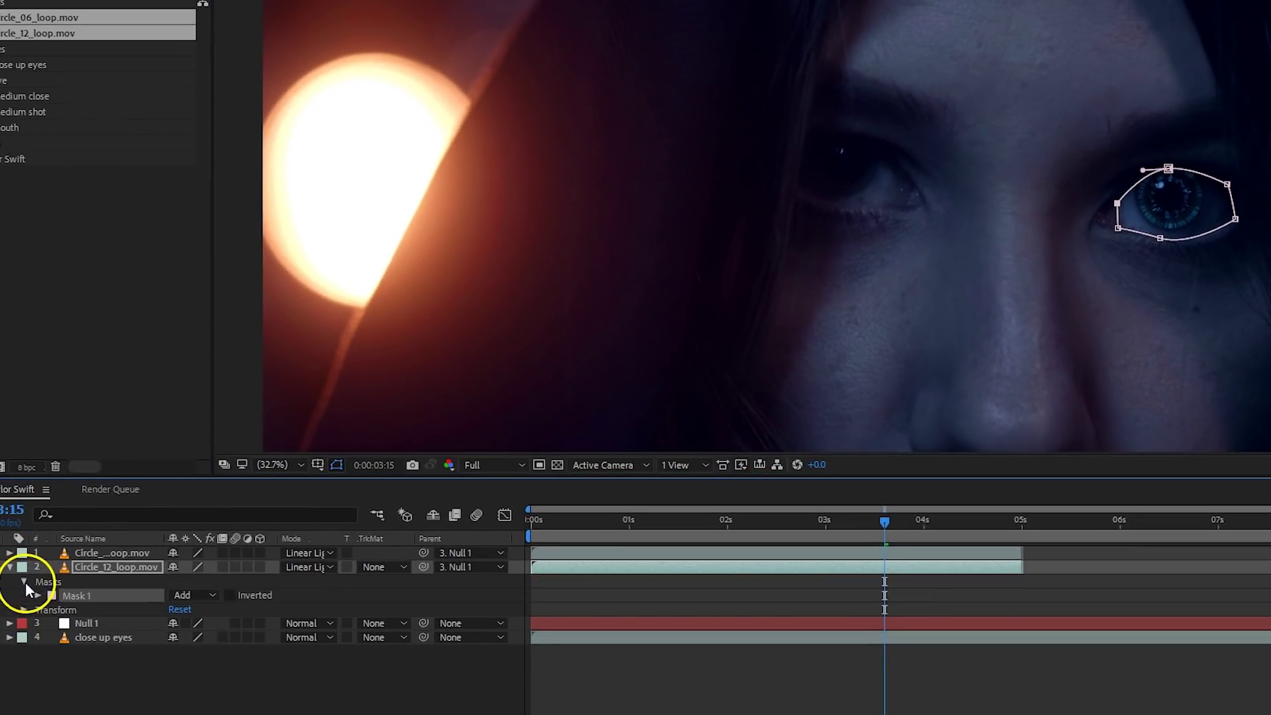
pyautogui.click(37, 595)
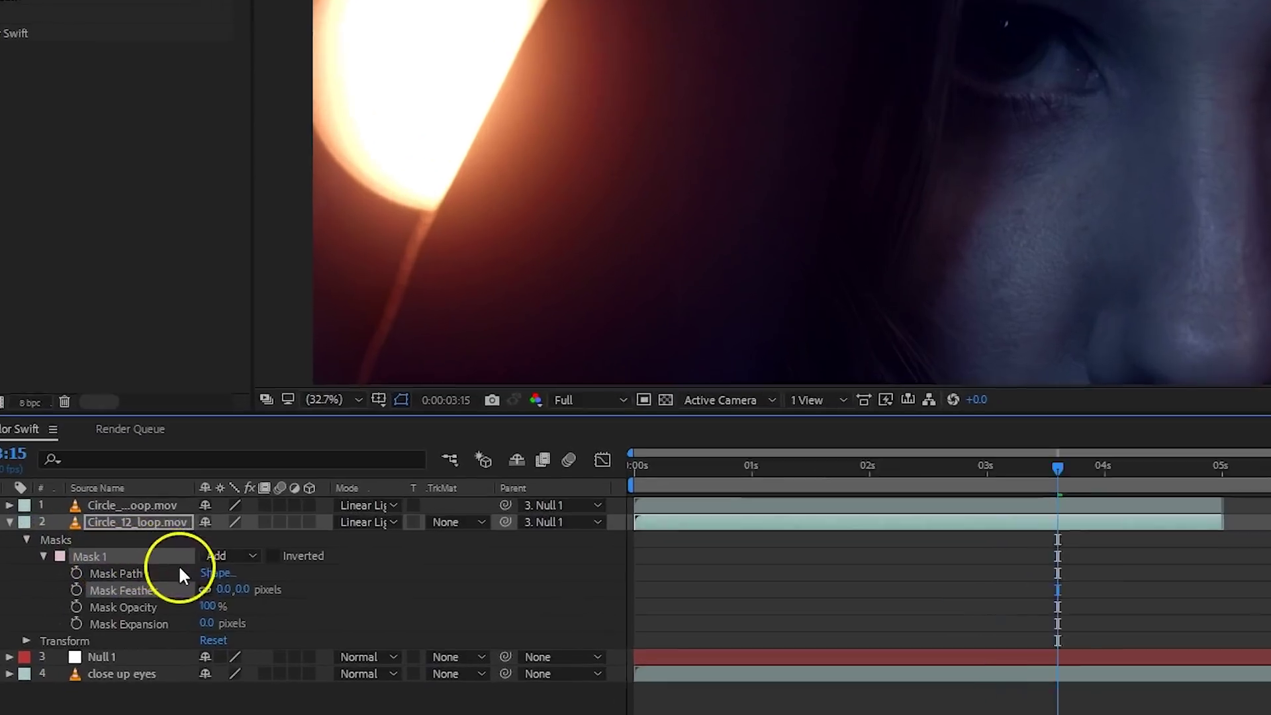
pyautogui.click(188, 624)
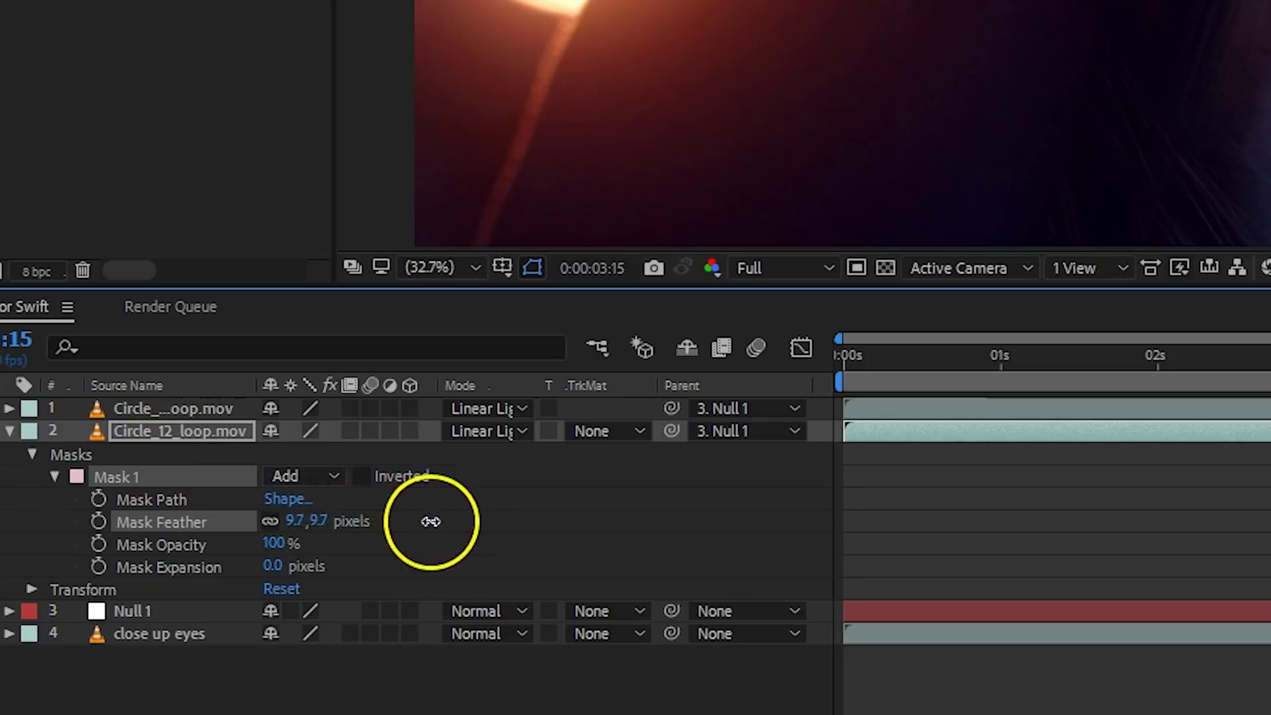
# Raise Mask Feather to 14 pixels and set a Mask Path keyframe at 3:15.
pyautogui.moveTo(430, 522); pyautogui.dragTo(475, 523)
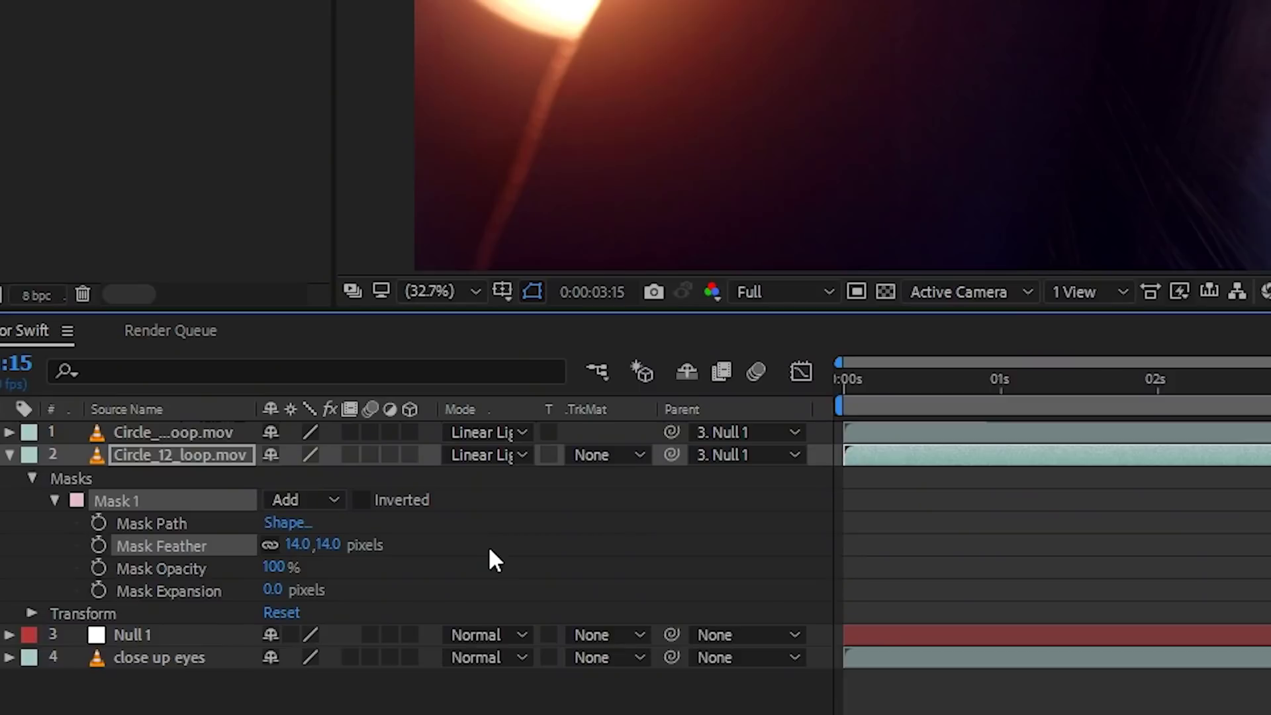
pyautogui.click(254, 544)
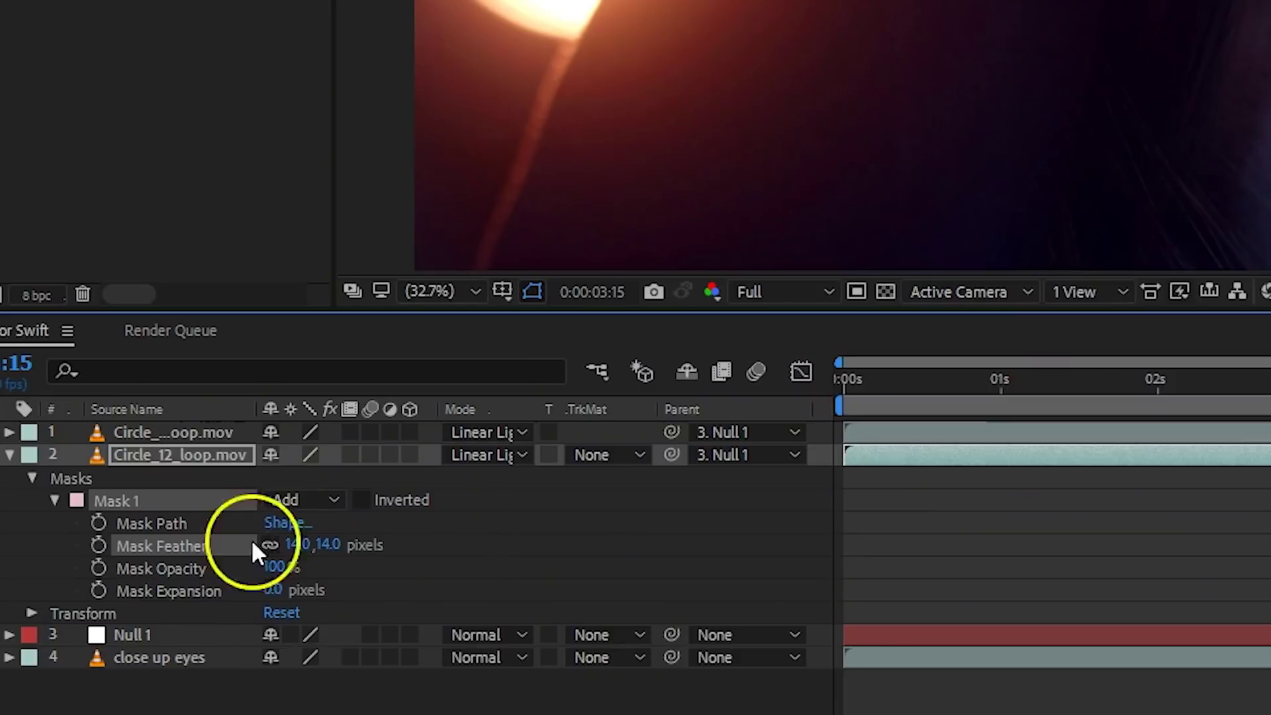
pyautogui.click(98, 523)
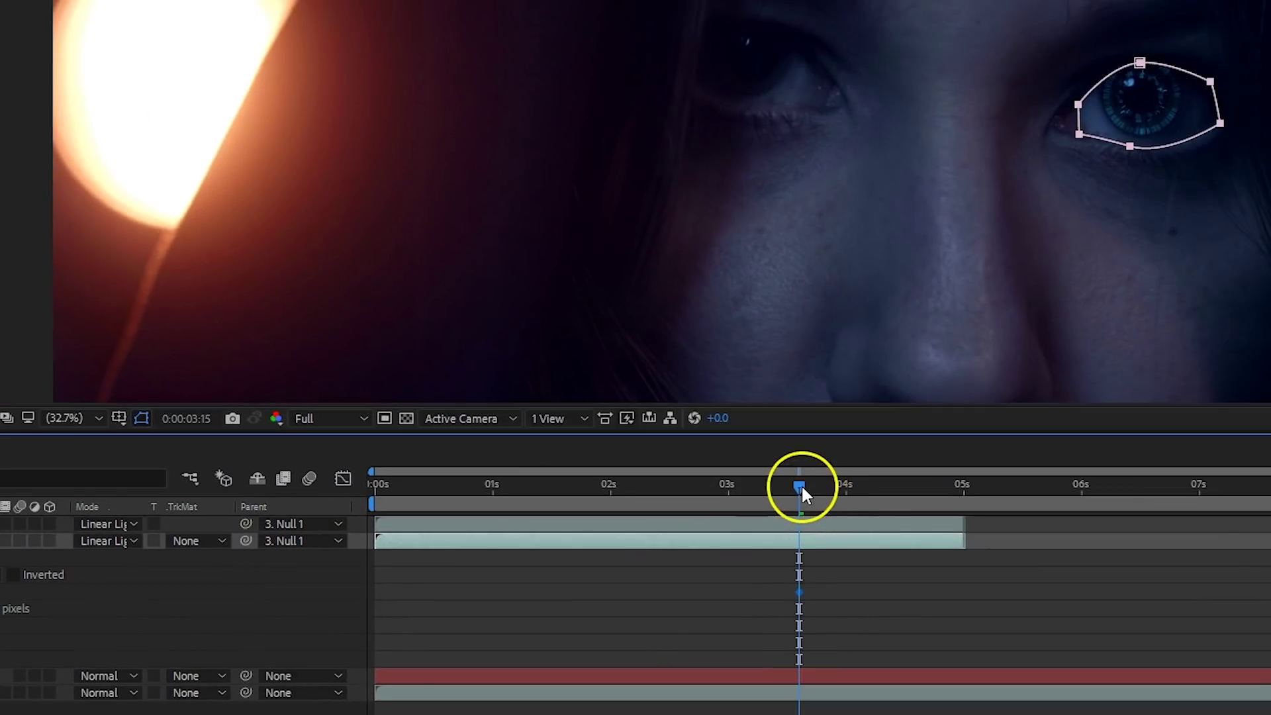
# Reshape the eye mask at 3:21 and 4:02 so it stays on the eye.
pyautogui.moveTo(803, 488); pyautogui.dragTo(829, 497)
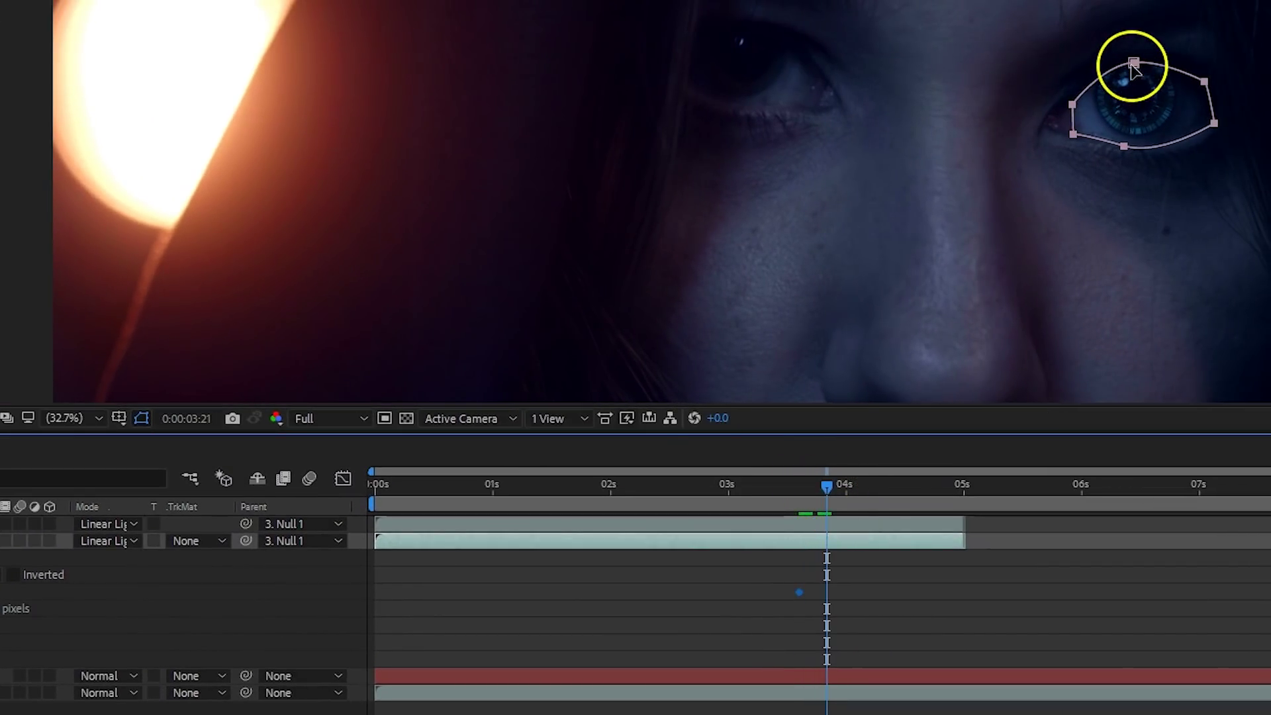
pyautogui.moveTo(1135, 63); pyautogui.dragTo(1134, 64)
pyautogui.moveTo(828, 488); pyautogui.dragTo(856, 488)
pyautogui.moveTo(1128, 68); pyautogui.dragTo(1123, 71)
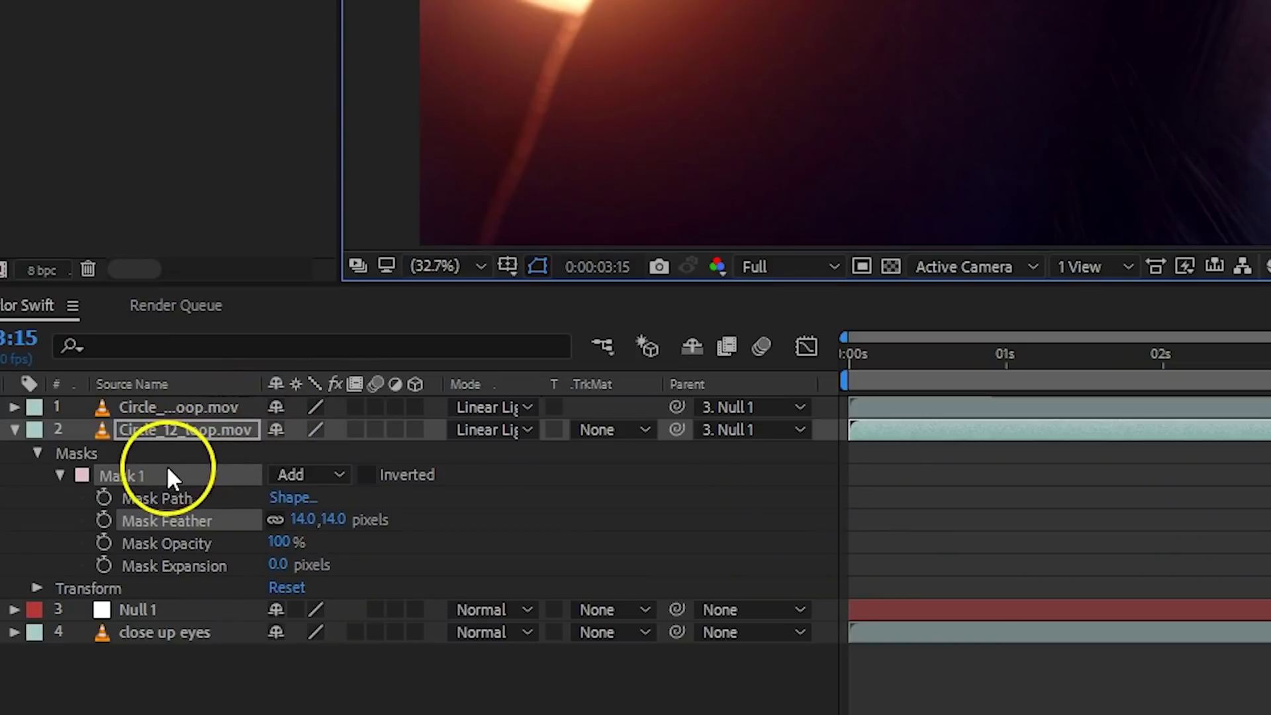
# Track Mask 1 forward with Face Tracking (Outline Only) and scrub back to verify it follows the eye.
pyautogui.rightClick(168, 475)
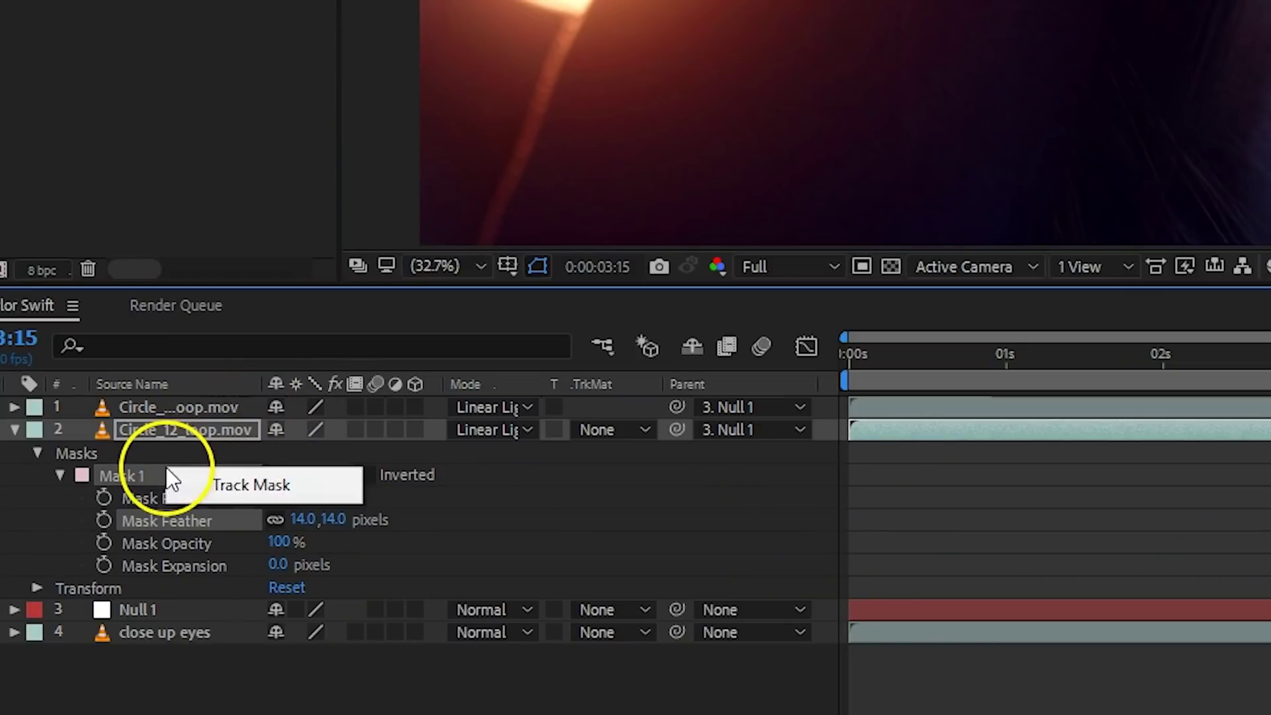
pyautogui.click(245, 487)
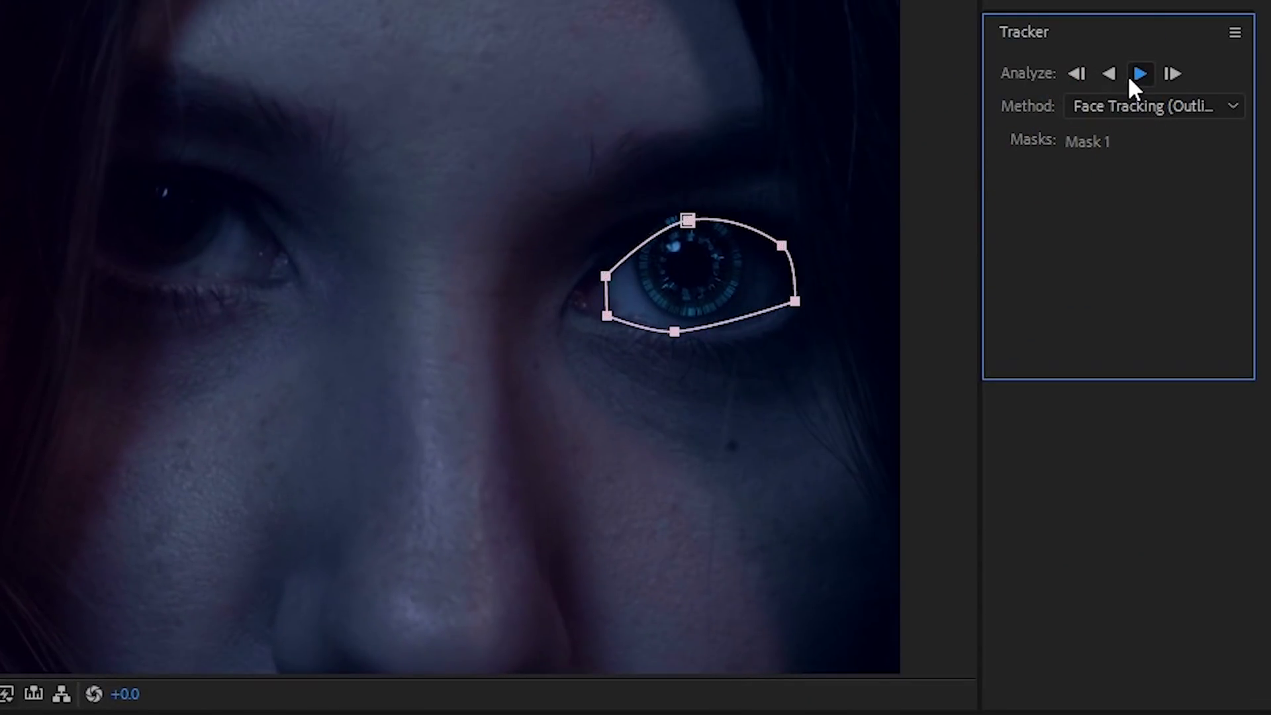
pyautogui.click(1130, 77)
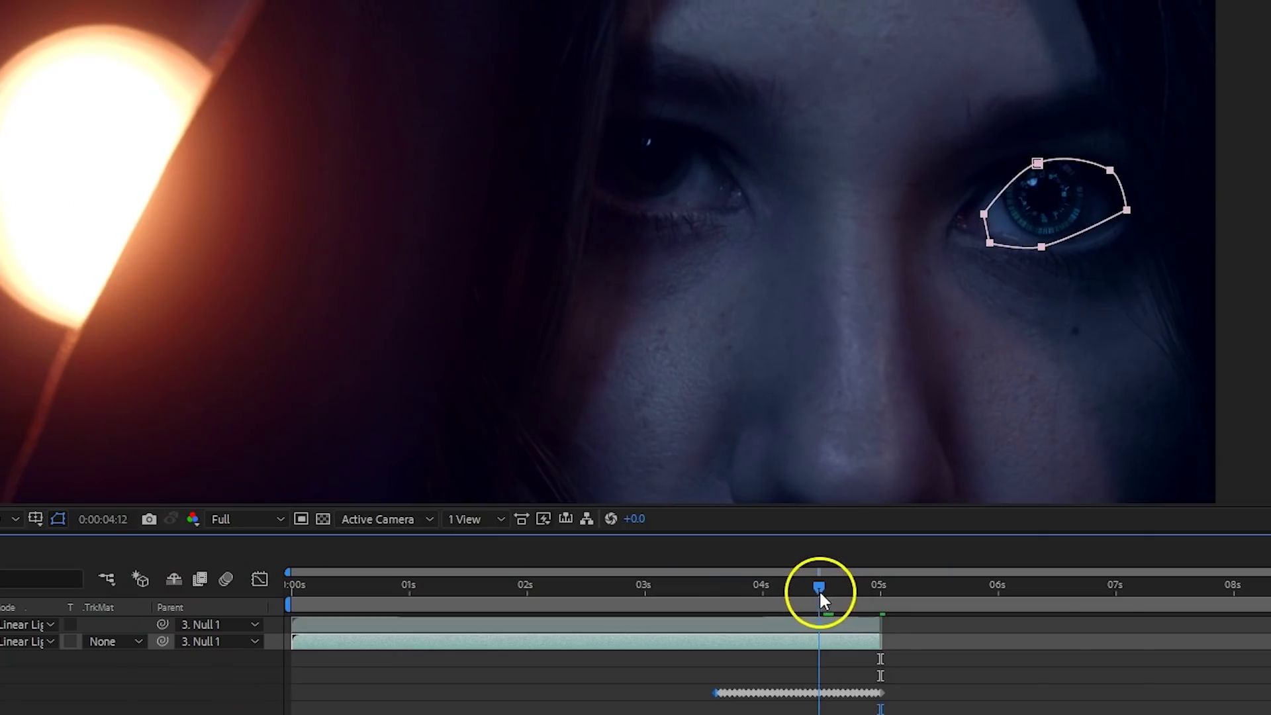
pyautogui.moveTo(820, 590); pyautogui.dragTo(852, 600)
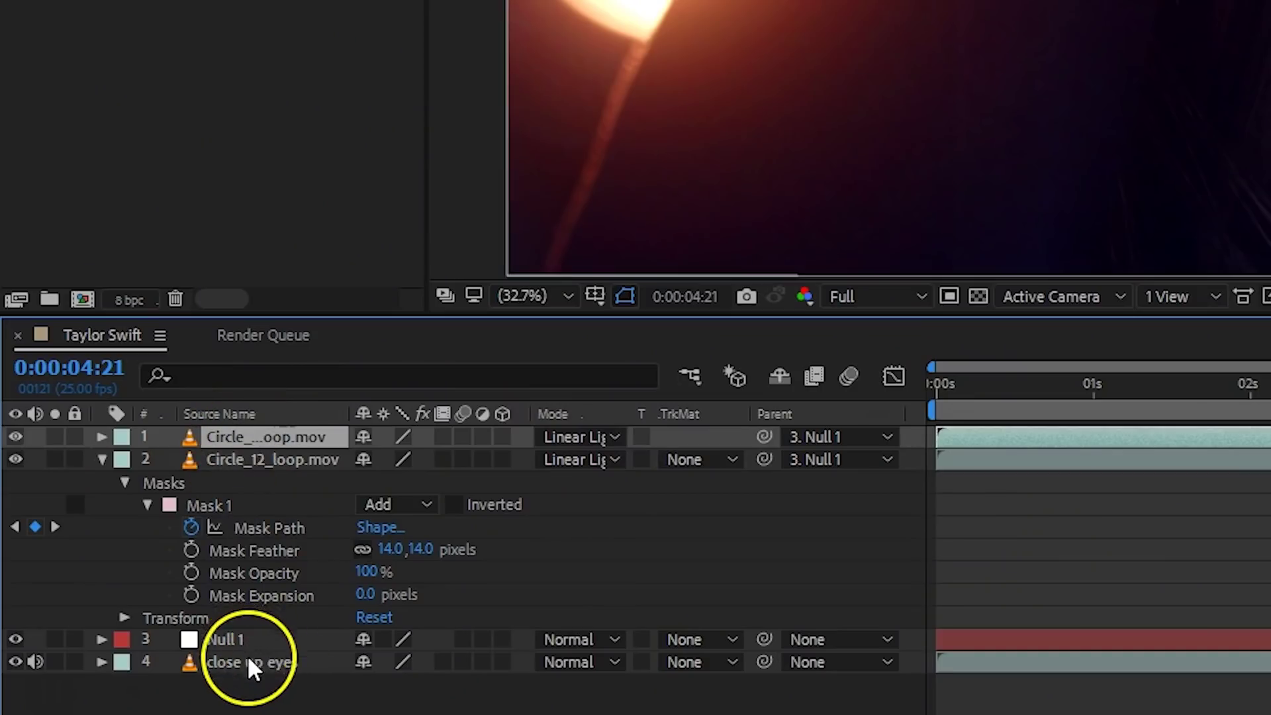
# Pre-compose all four layers into a 'Tracking' composition and duplicate that layer with Ctrl+D.
pyautogui.keyDown('shift'); pyautogui.click(246, 657); pyautogui.keyUp('shift')
pyautogui.rightClick(254, 451)
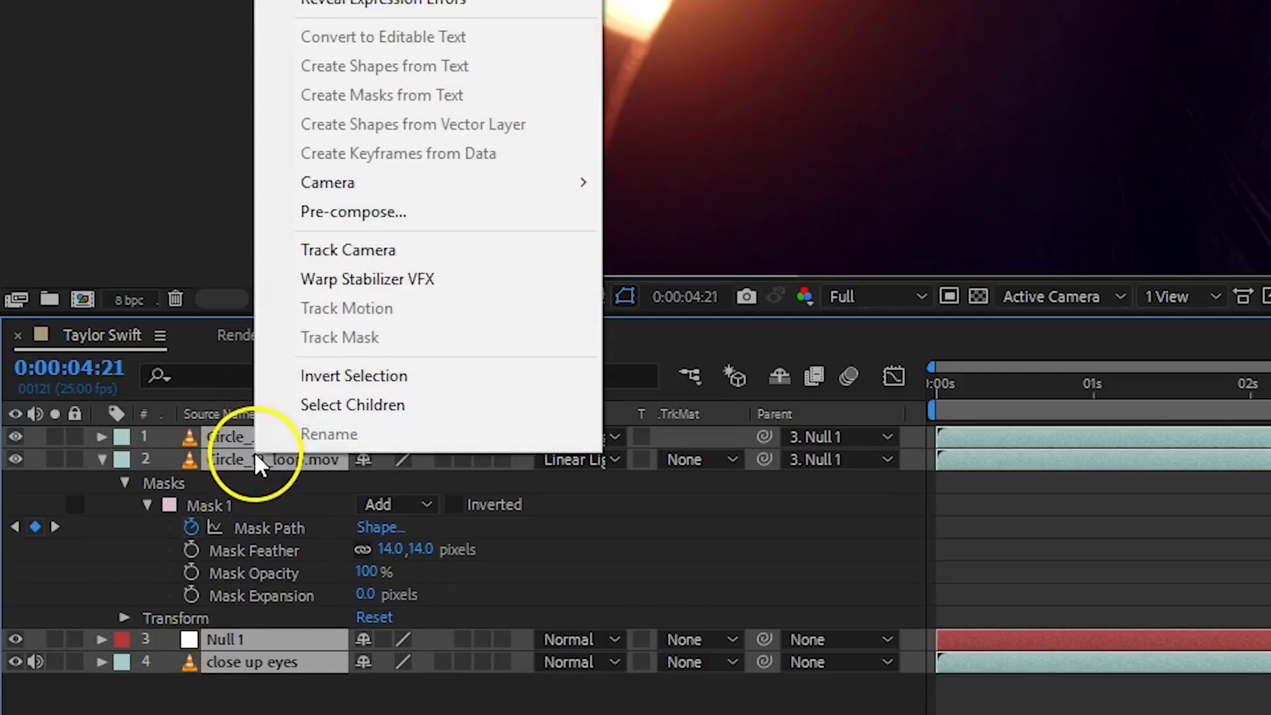
pyautogui.click(355, 212)
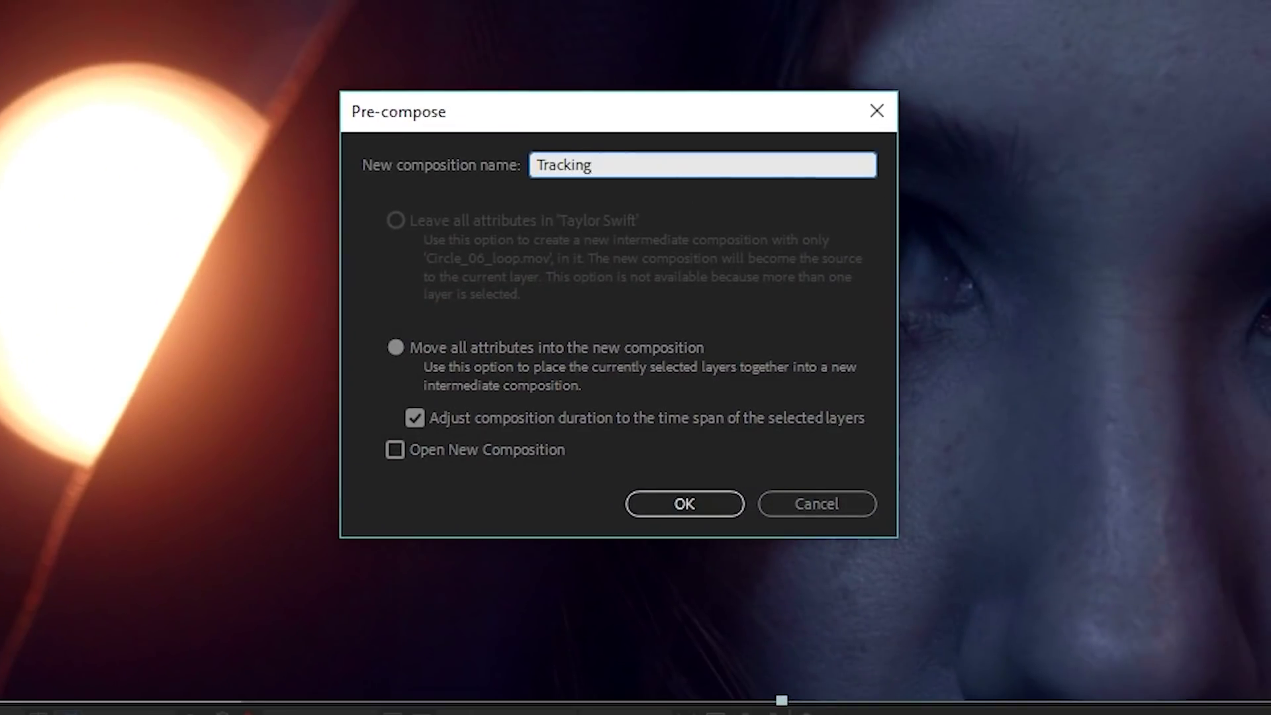
pyautogui.press('Return')
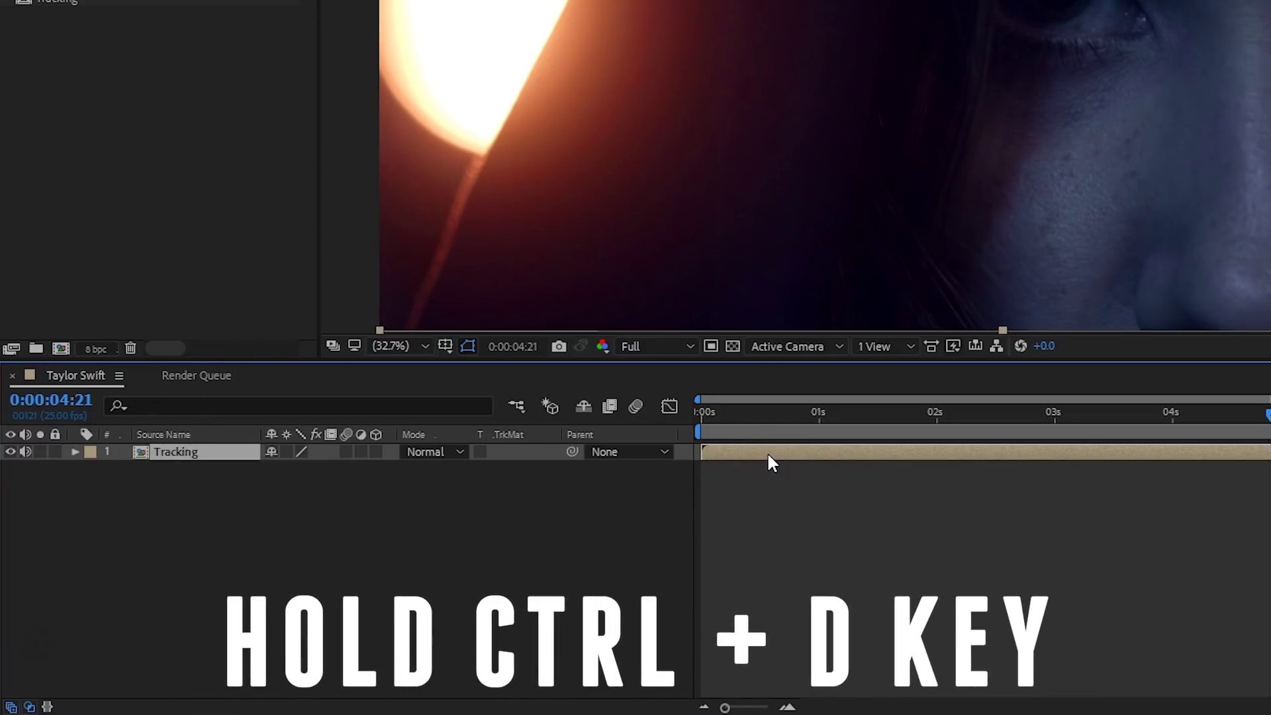
pyautogui.hotkey('ctrl', 'd')
pyautogui.hotkey('ctrl', 'd')
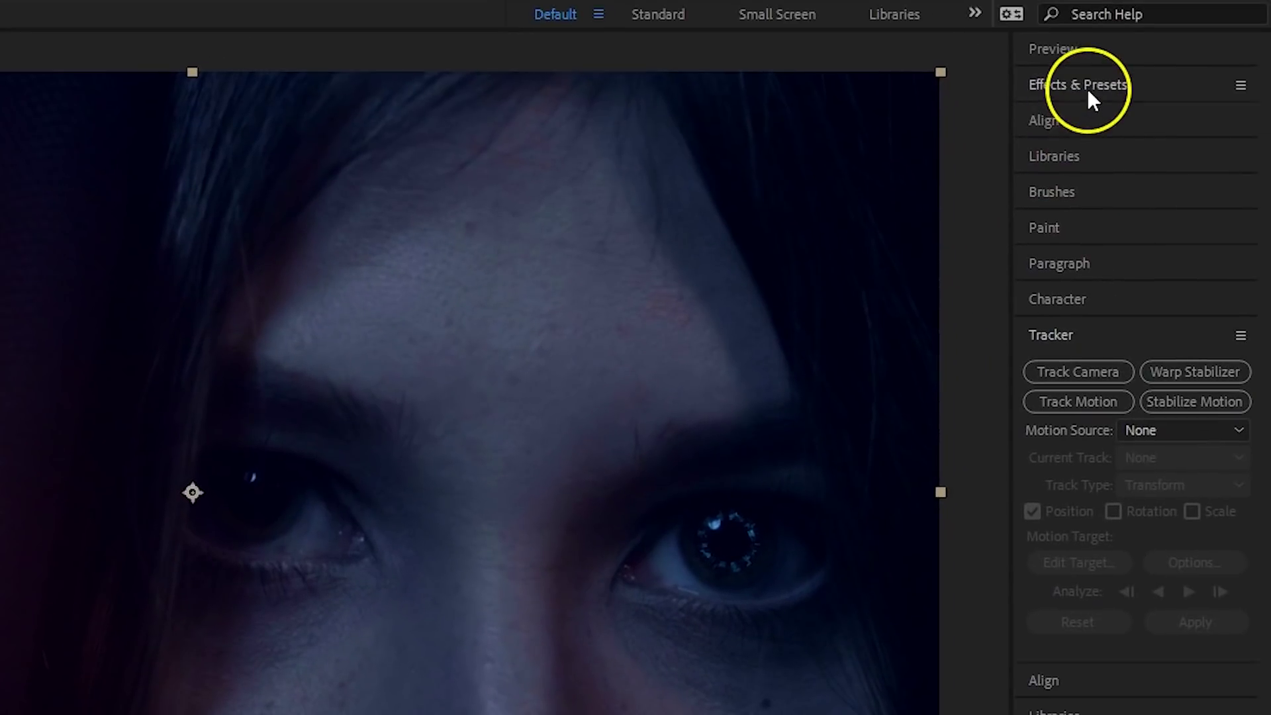
# Apply the Set Channels effect to all three Tracking copies.
pyautogui.click(1079, 99)
pyautogui.click(1081, 112)
pyautogui.write('set channels')
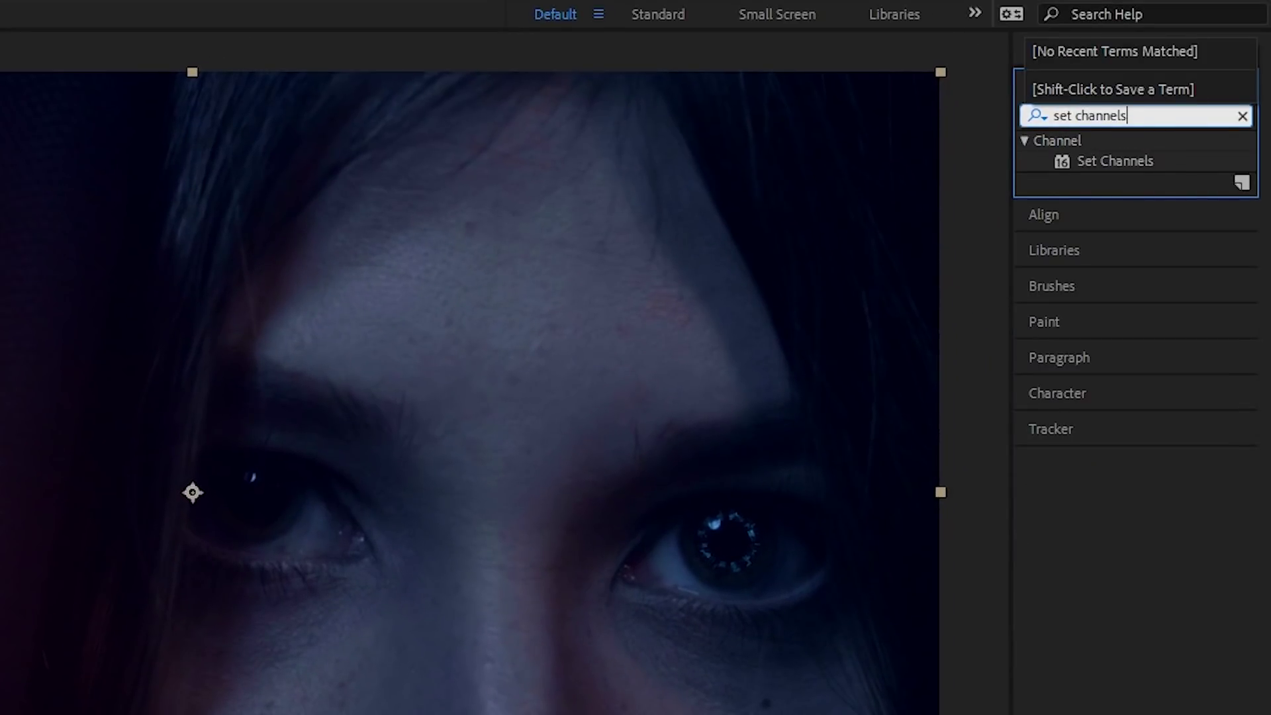
pyautogui.moveTo(1077, 161); pyautogui.dragTo(350, 692)
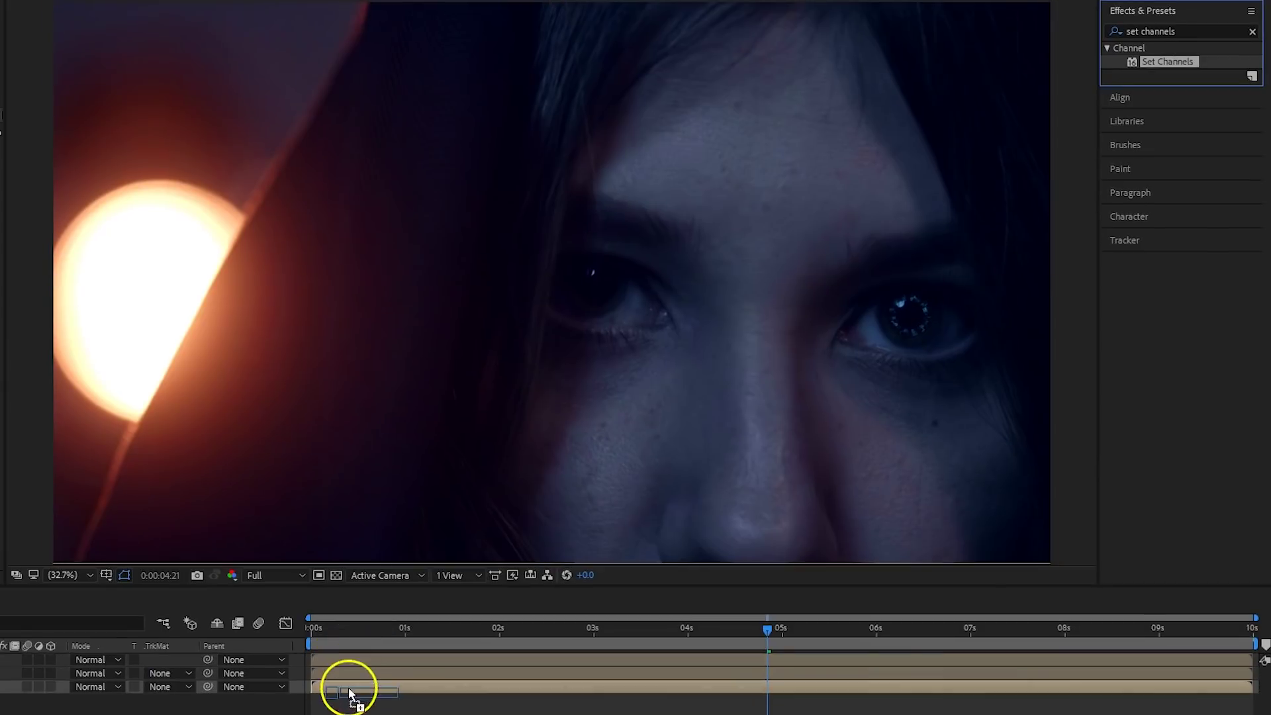
pyautogui.moveTo(1166, 62); pyautogui.dragTo(487, 665)
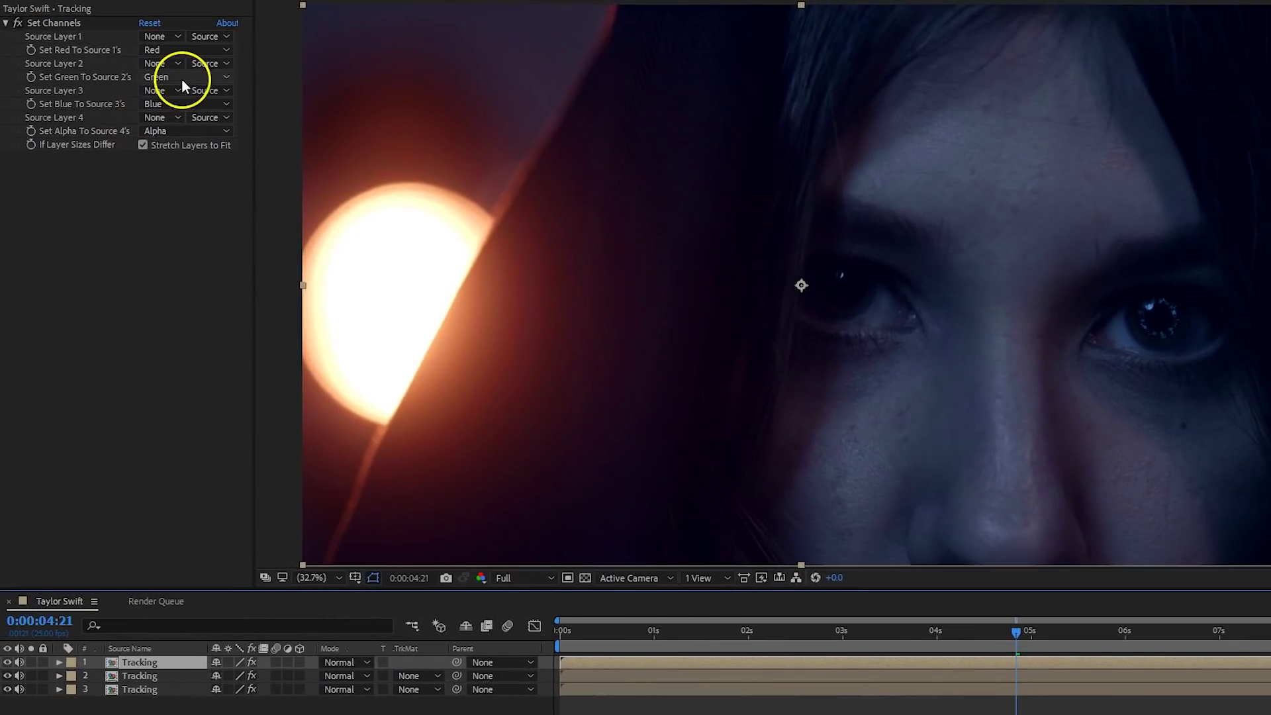
# Turn off green and blue in the first copy's Set Channels so only red remains.
pyautogui.click(182, 78)
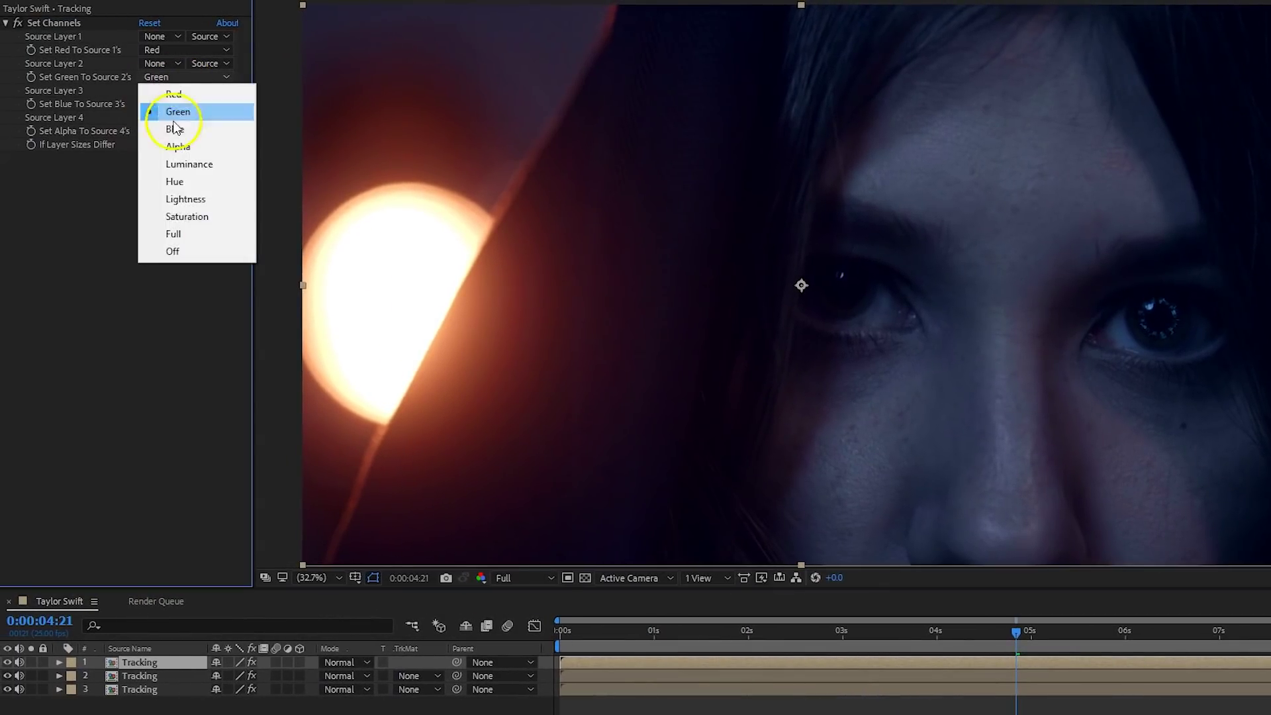
pyautogui.click(173, 246)
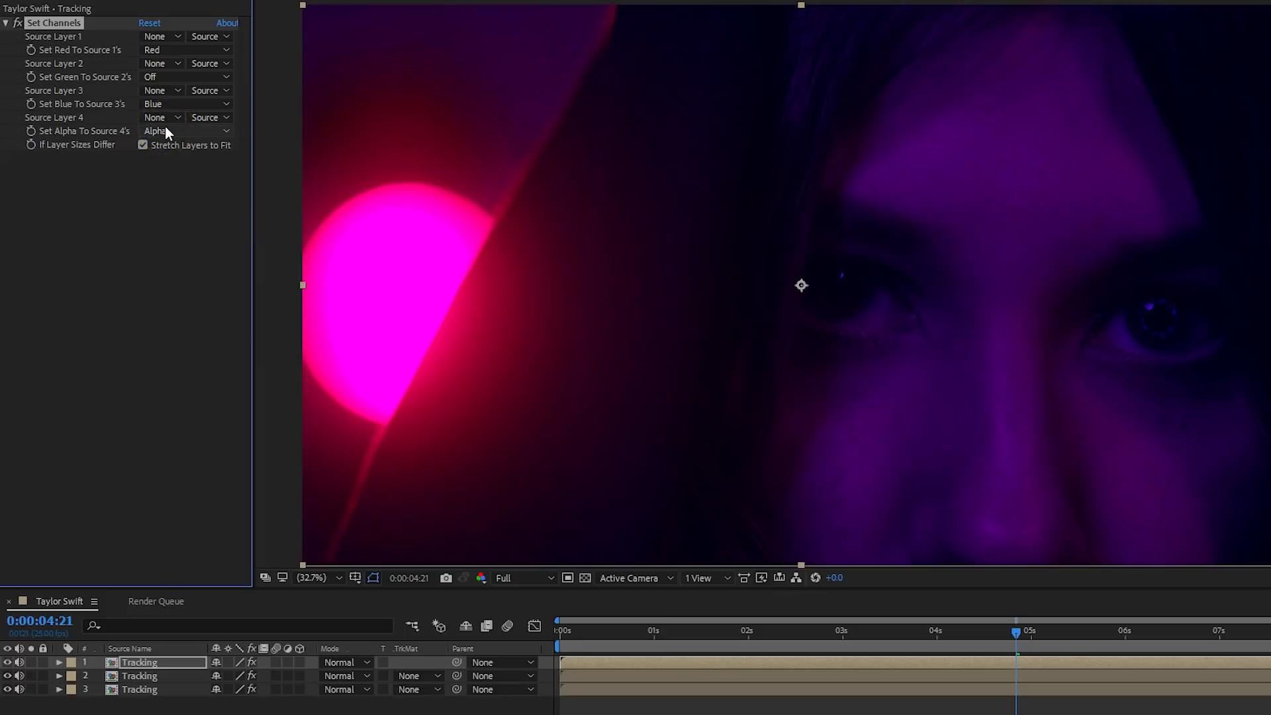
pyautogui.click(172, 104)
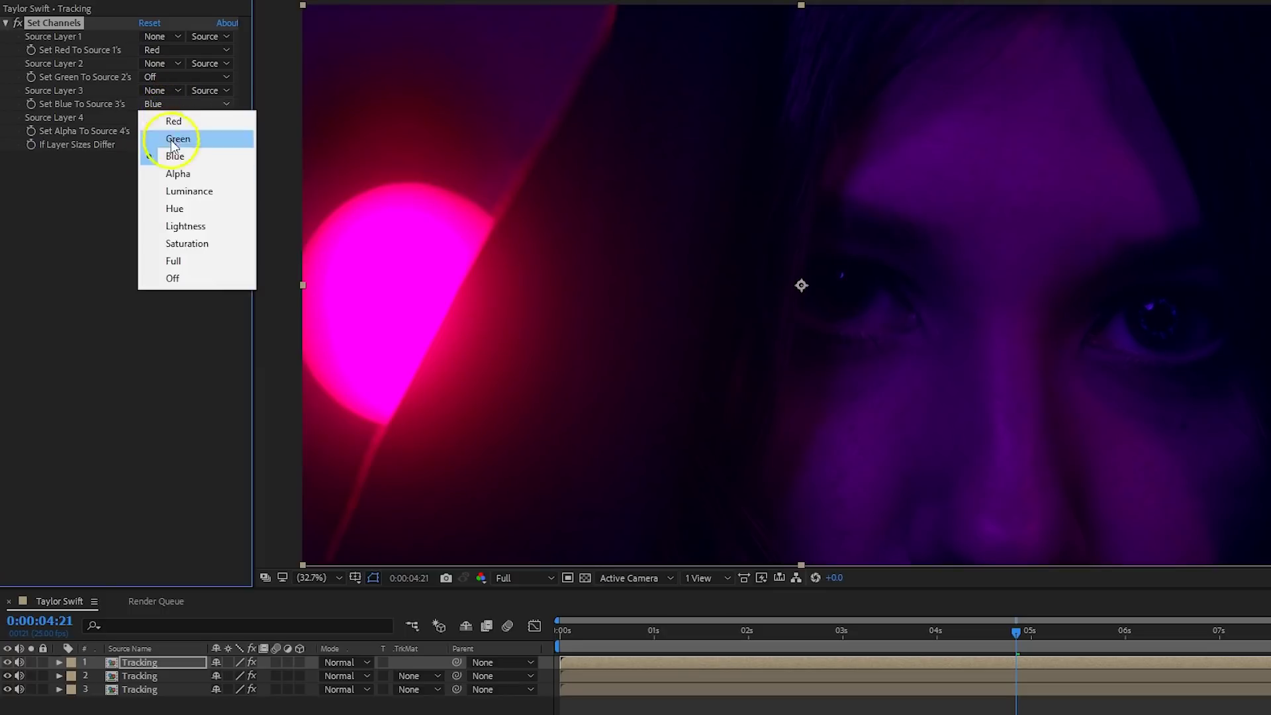
pyautogui.click(178, 278)
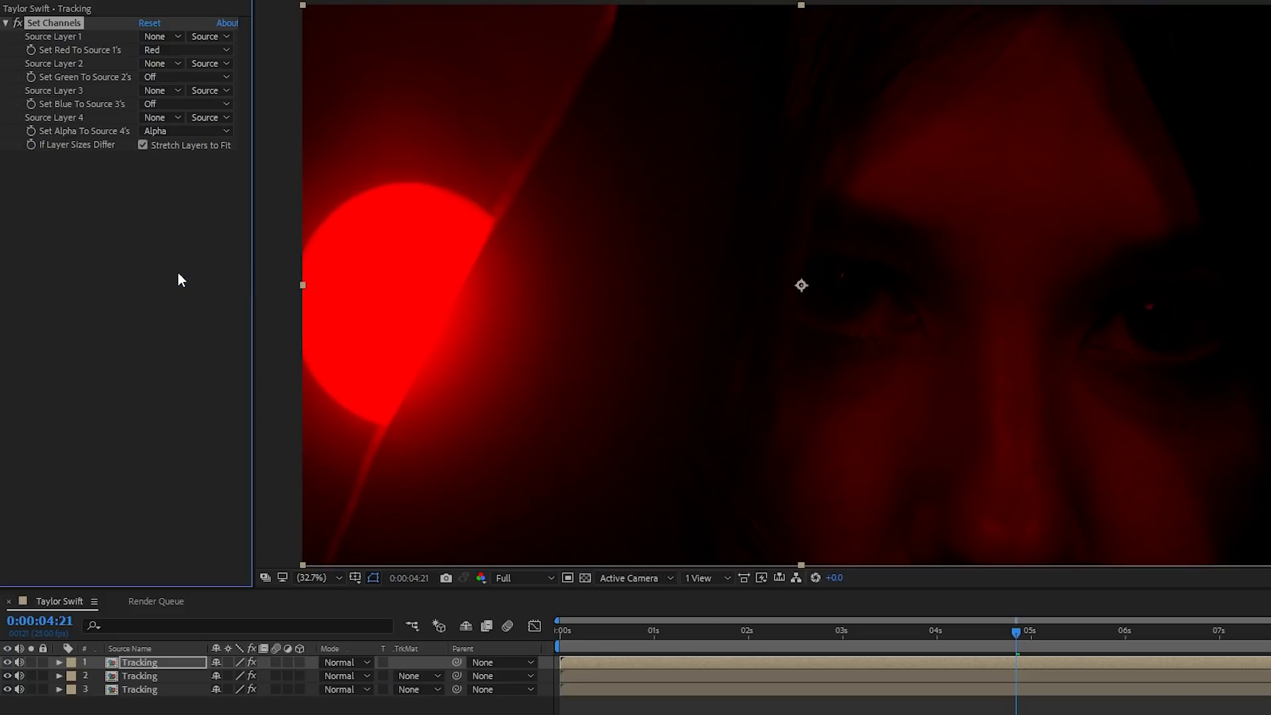
# Turn off red and blue in the second copy's Set Channels so only green remains.
pyautogui.click(143, 675)
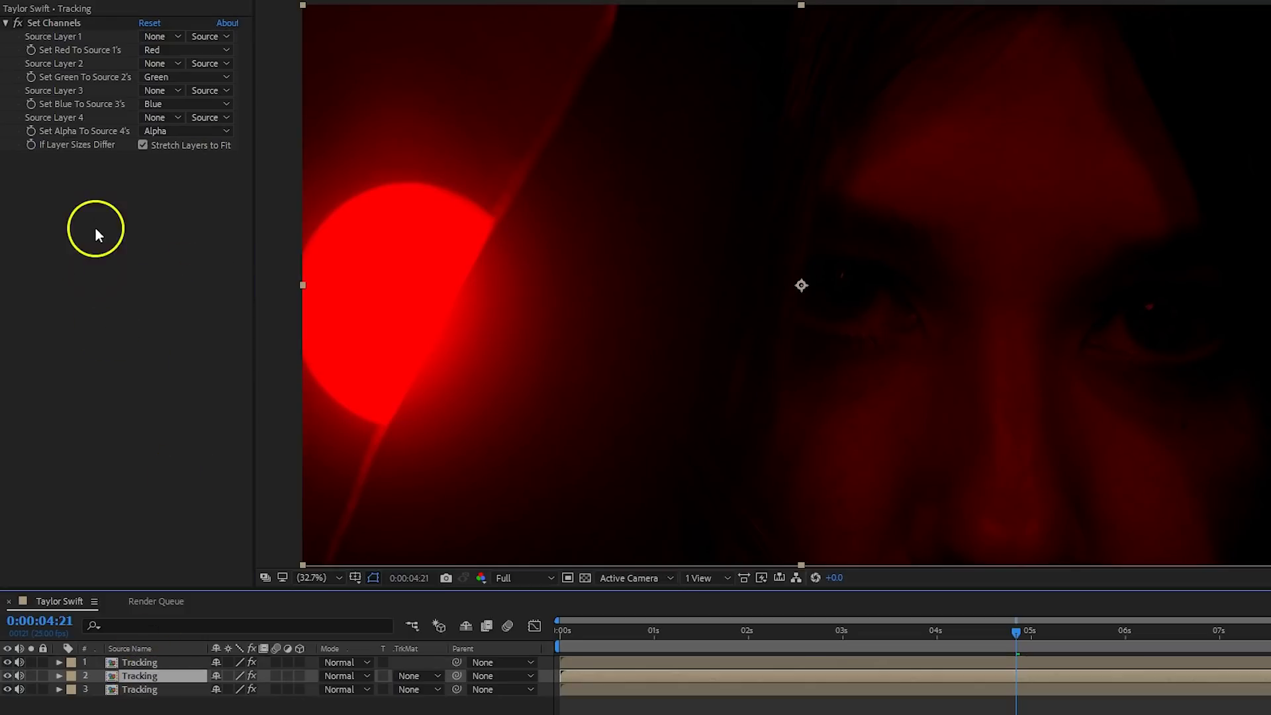
pyautogui.click(174, 49)
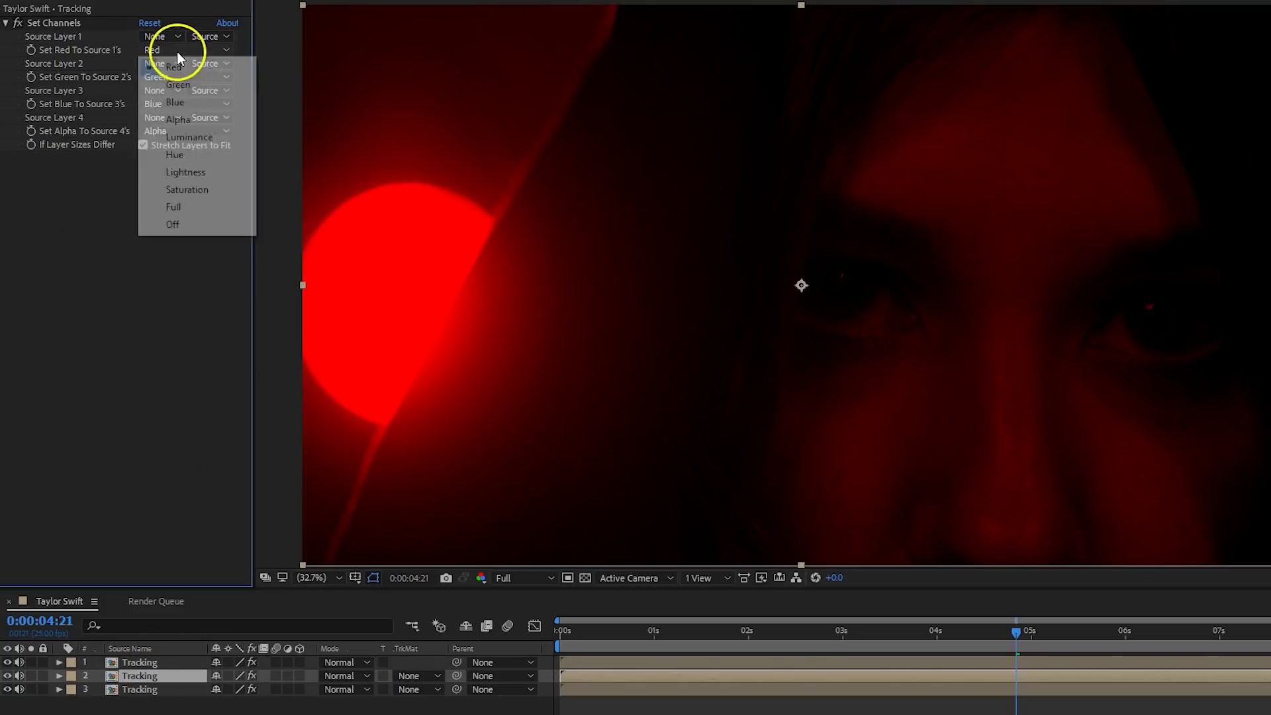
pyautogui.click(171, 225)
pyautogui.click(180, 105)
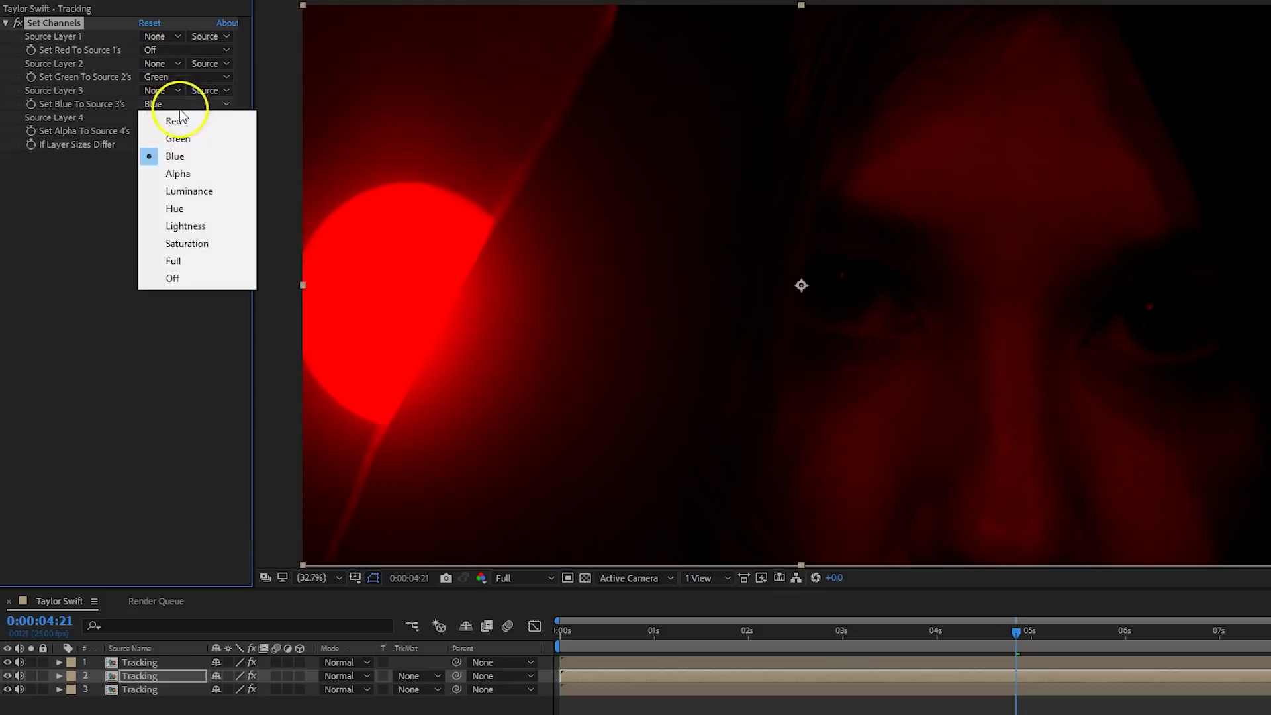
pyautogui.click(197, 279)
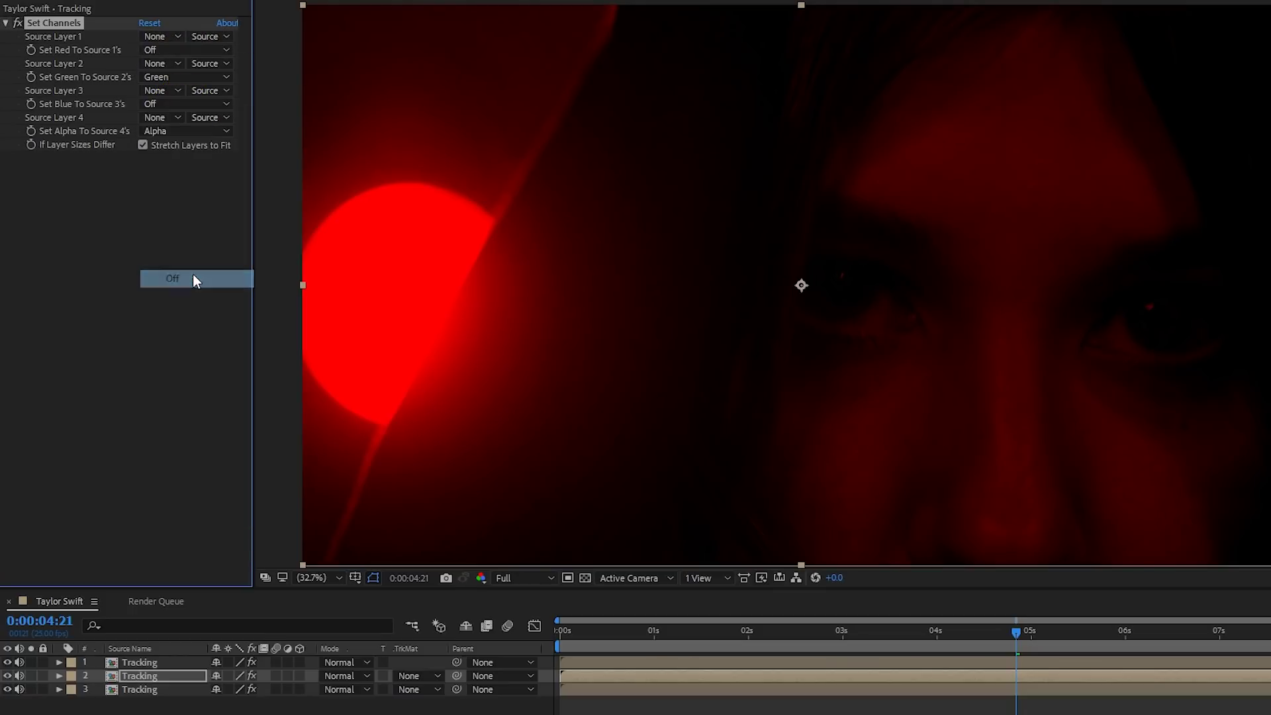
# Turn off red and green in the third copy's Set Channels so only blue remains.
pyautogui.click(161, 689)
pyautogui.click(208, 50)
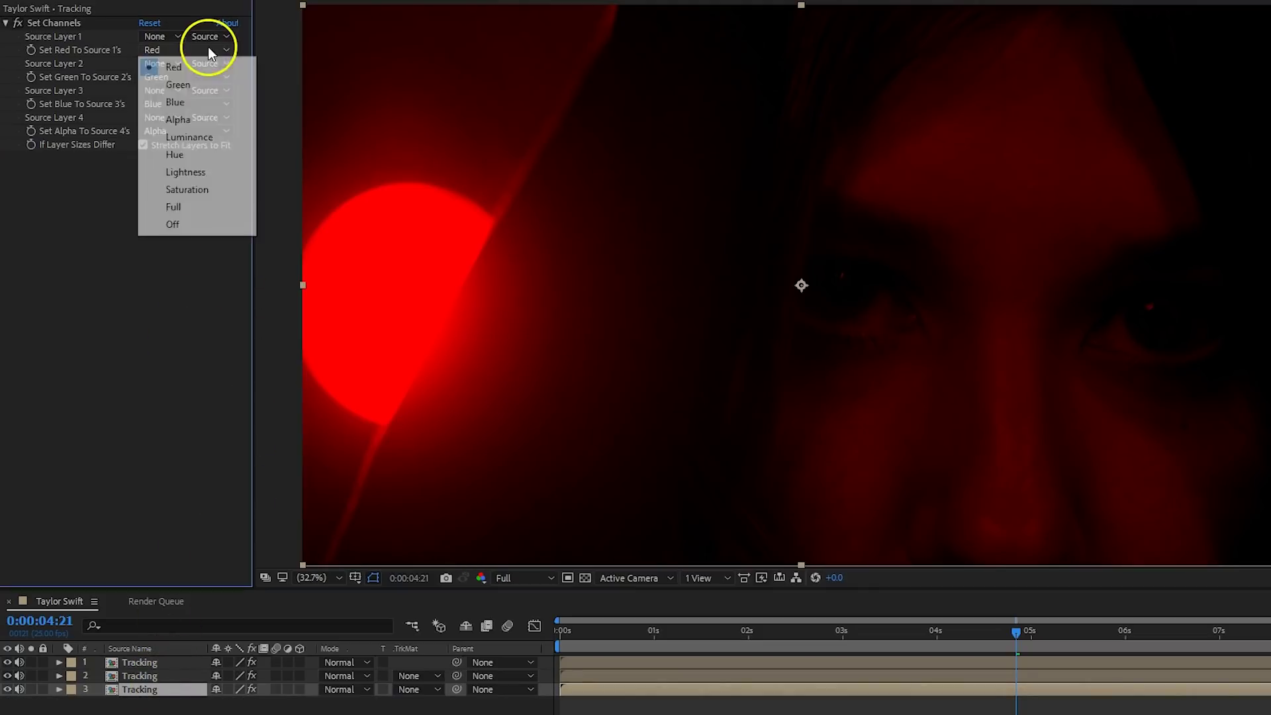
pyautogui.click(203, 223)
pyautogui.click(184, 78)
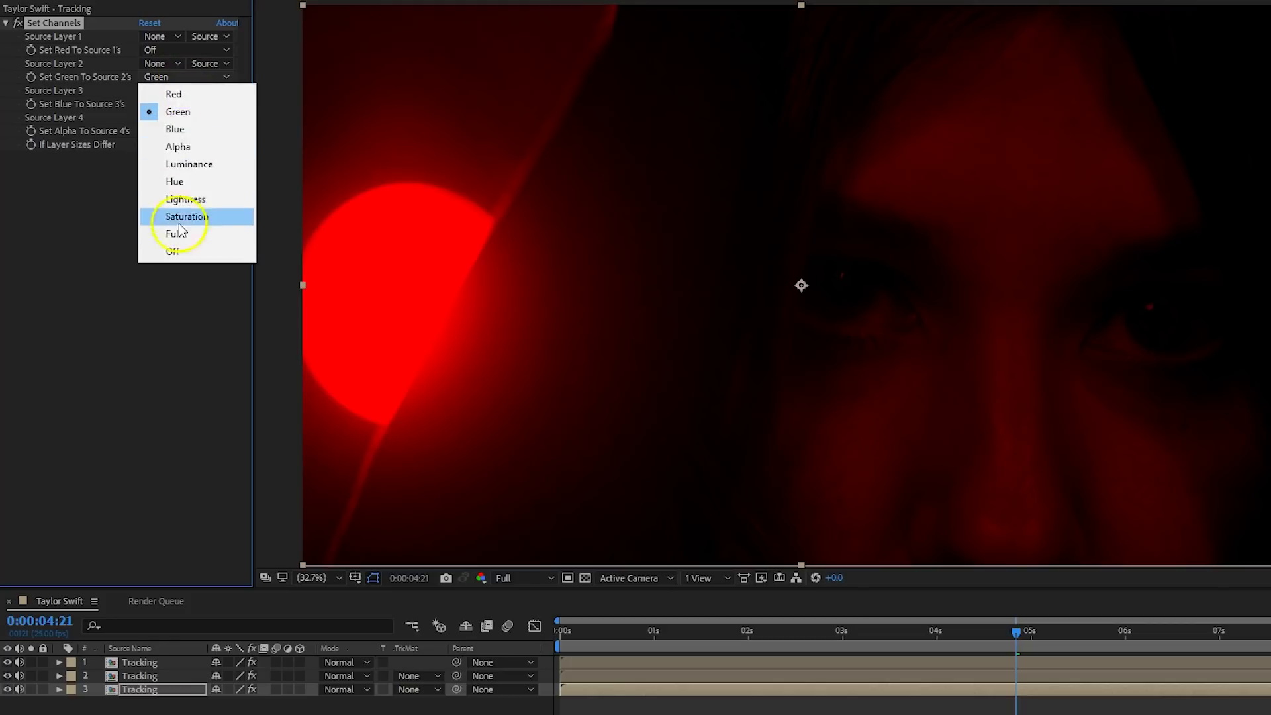
pyautogui.click(182, 248)
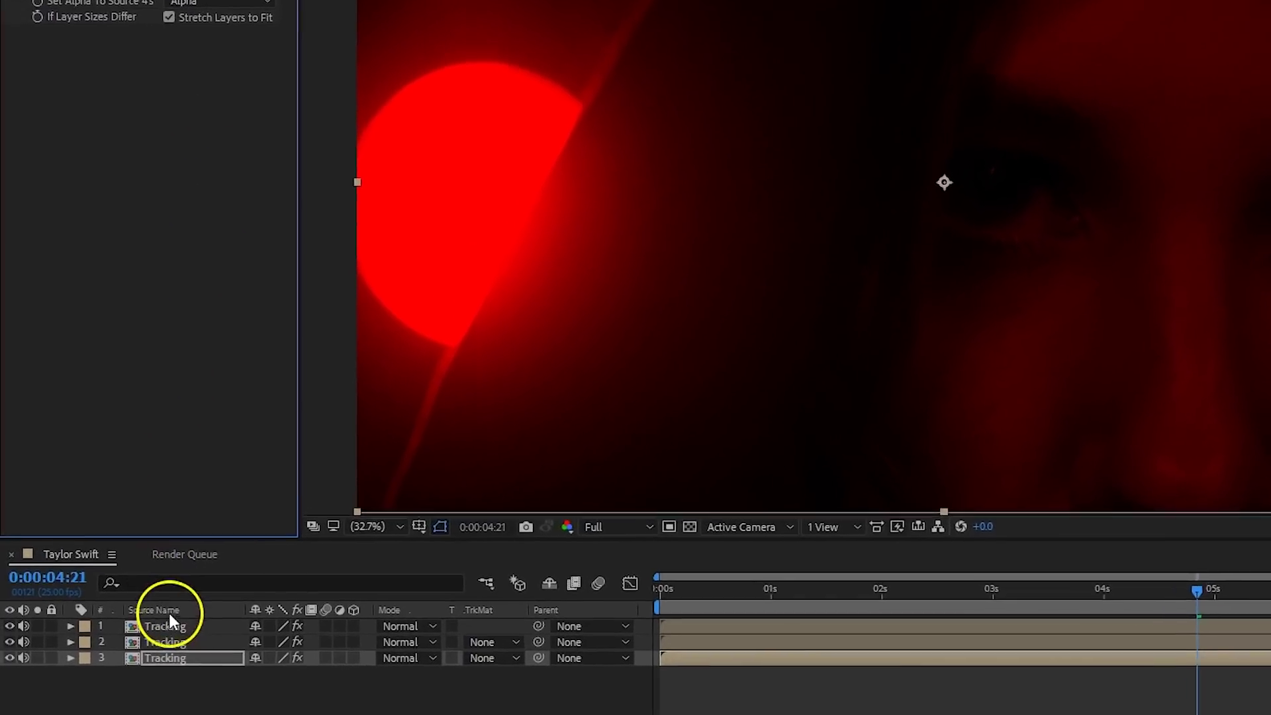
# Set the red and green Tracking copies to Lighten mode and move the playhead back to 0:00:04:00.
pyautogui.click(143, 656)
pyautogui.click(337, 657)
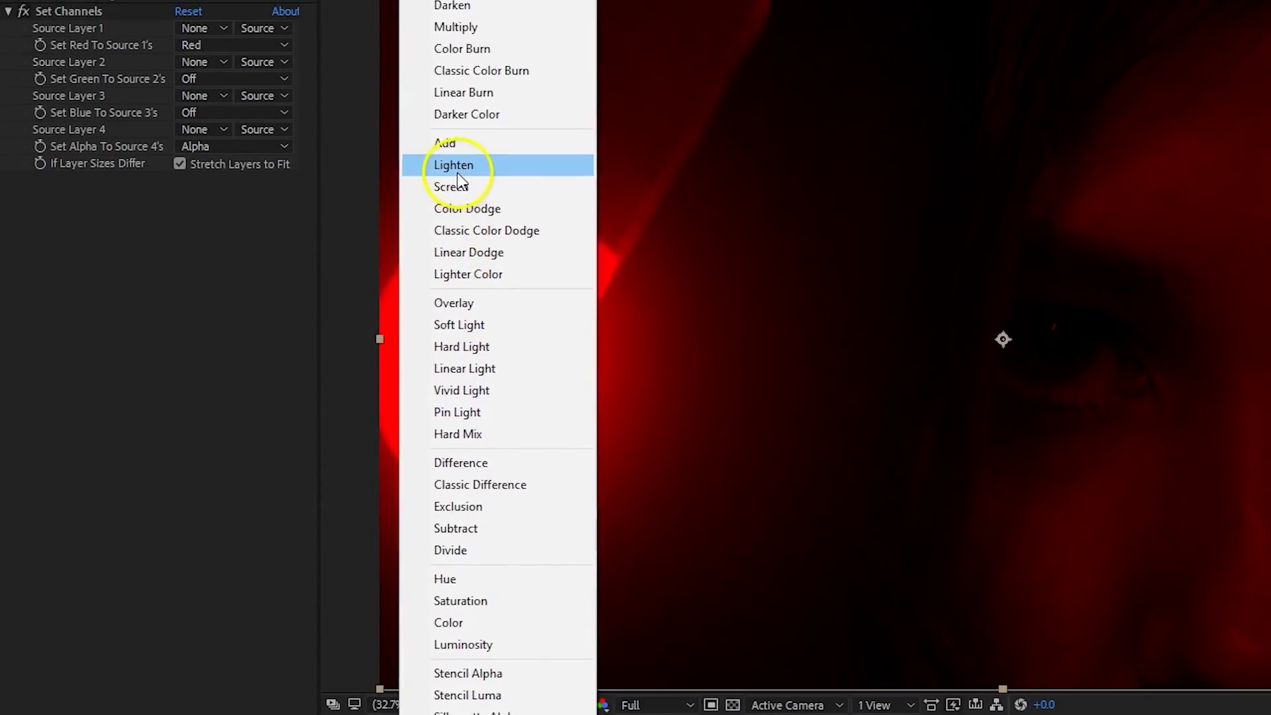
pyautogui.click(457, 135)
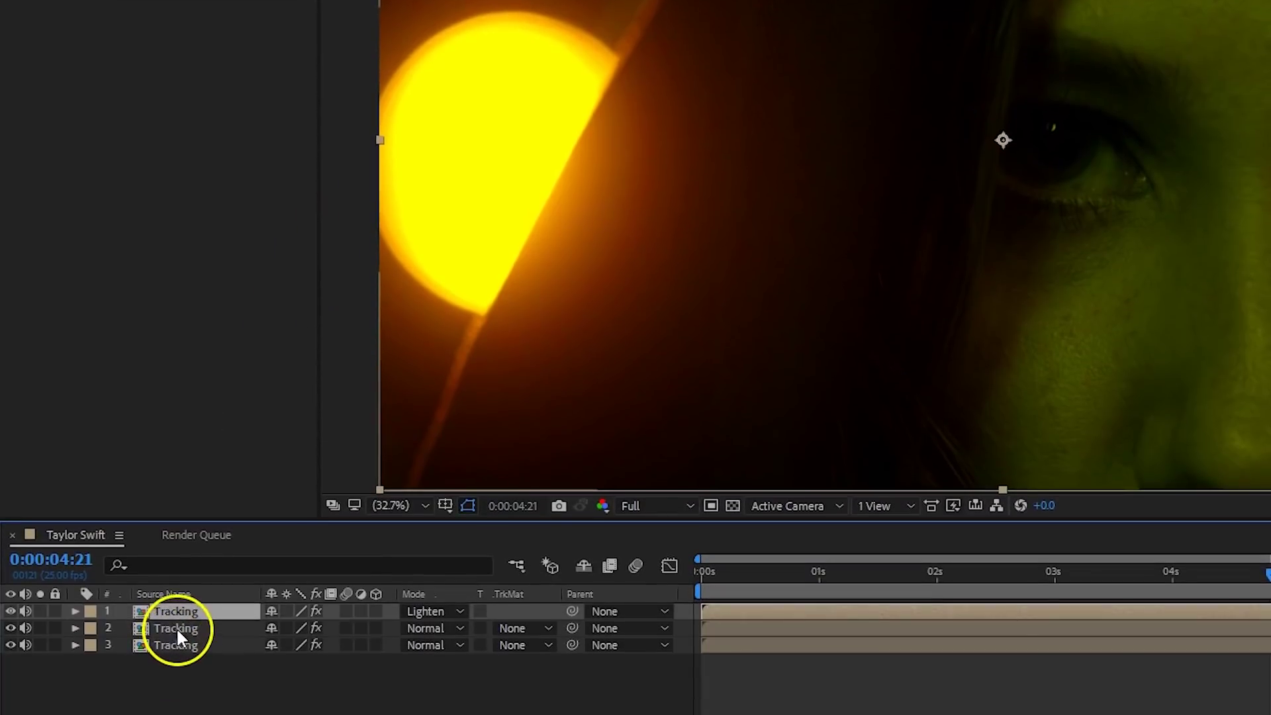
pyautogui.click(193, 629)
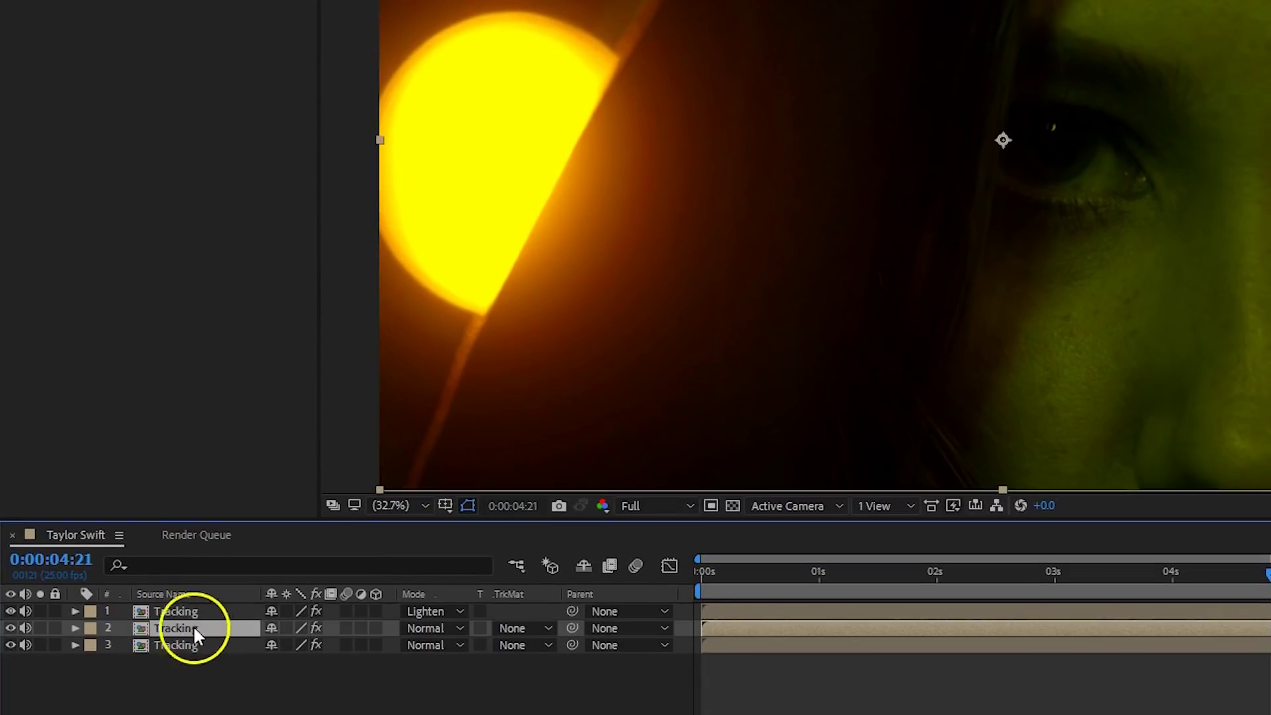
pyautogui.click(423, 628)
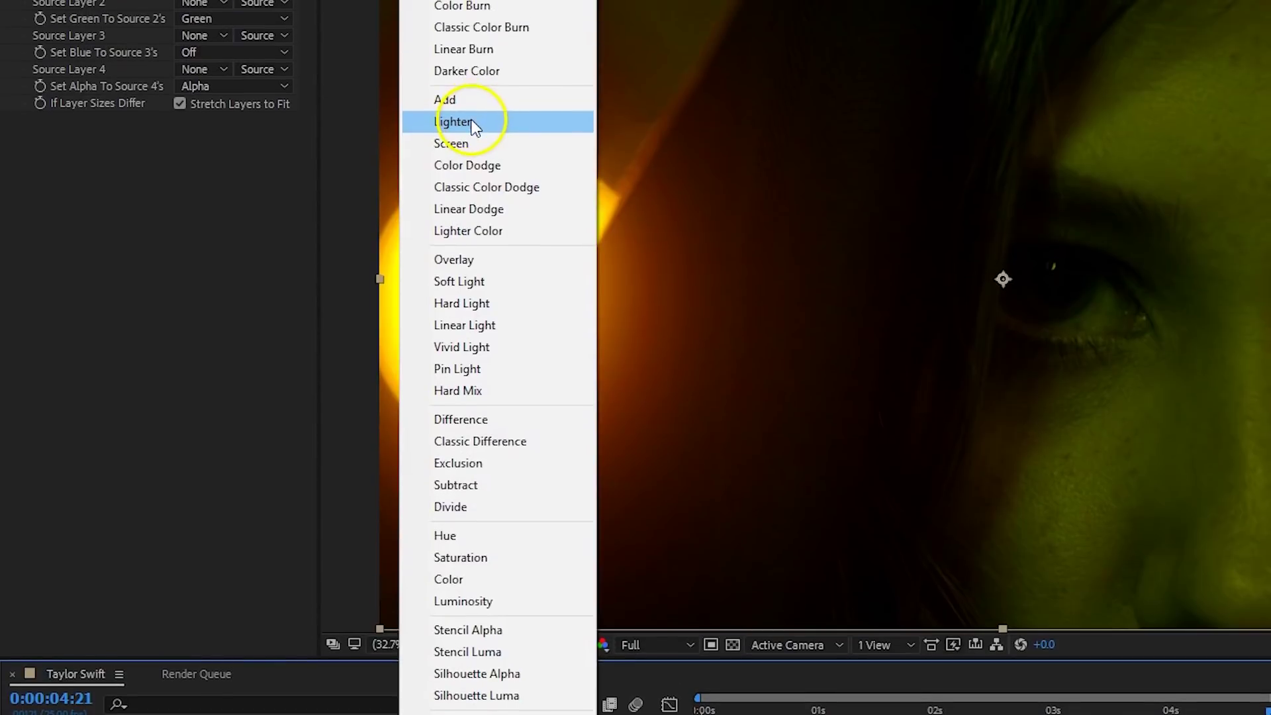
pyautogui.click(471, 124)
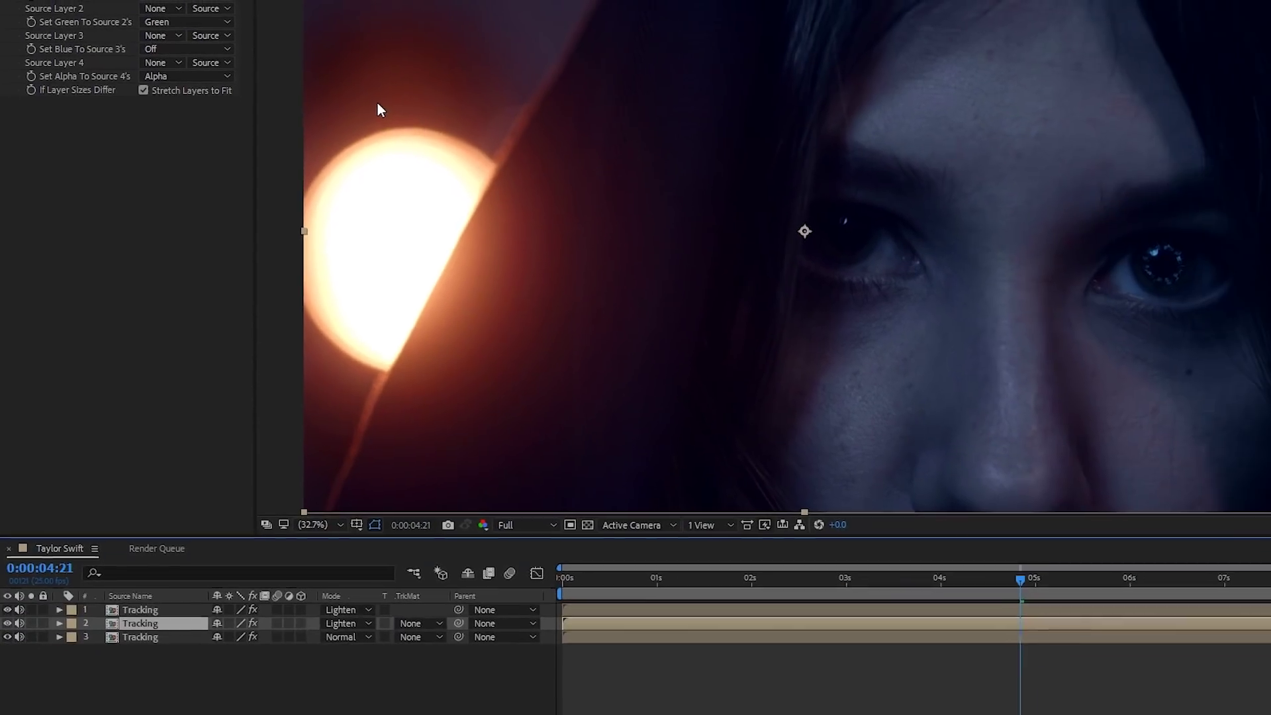
pyautogui.click(1269, 712)
pyautogui.moveTo(1017, 577); pyautogui.dragTo(940, 587)
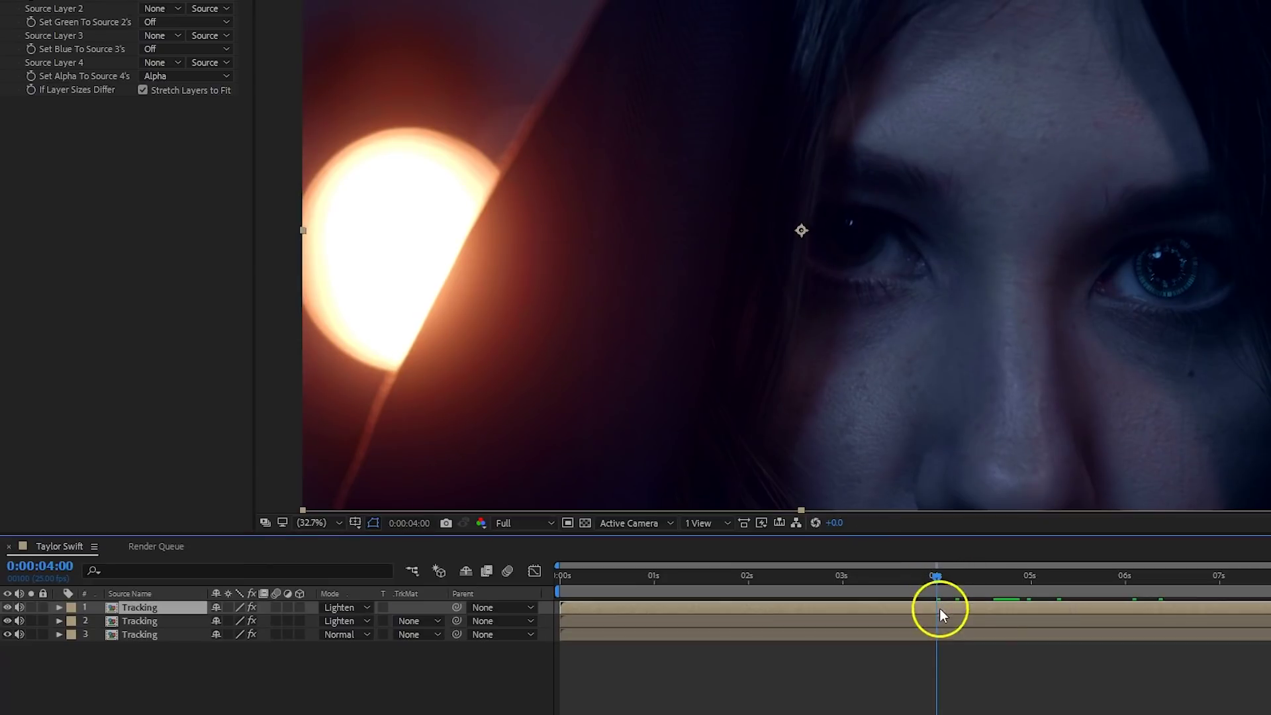
# Keyframe the red and green copies' Position offsets from 4:00, returning to 1920,1080 at 4:05.
pyautogui.keyDown('ctrl'); pyautogui.click(956, 621); pyautogui.keyUp('ctrl')
pyautogui.press('p')
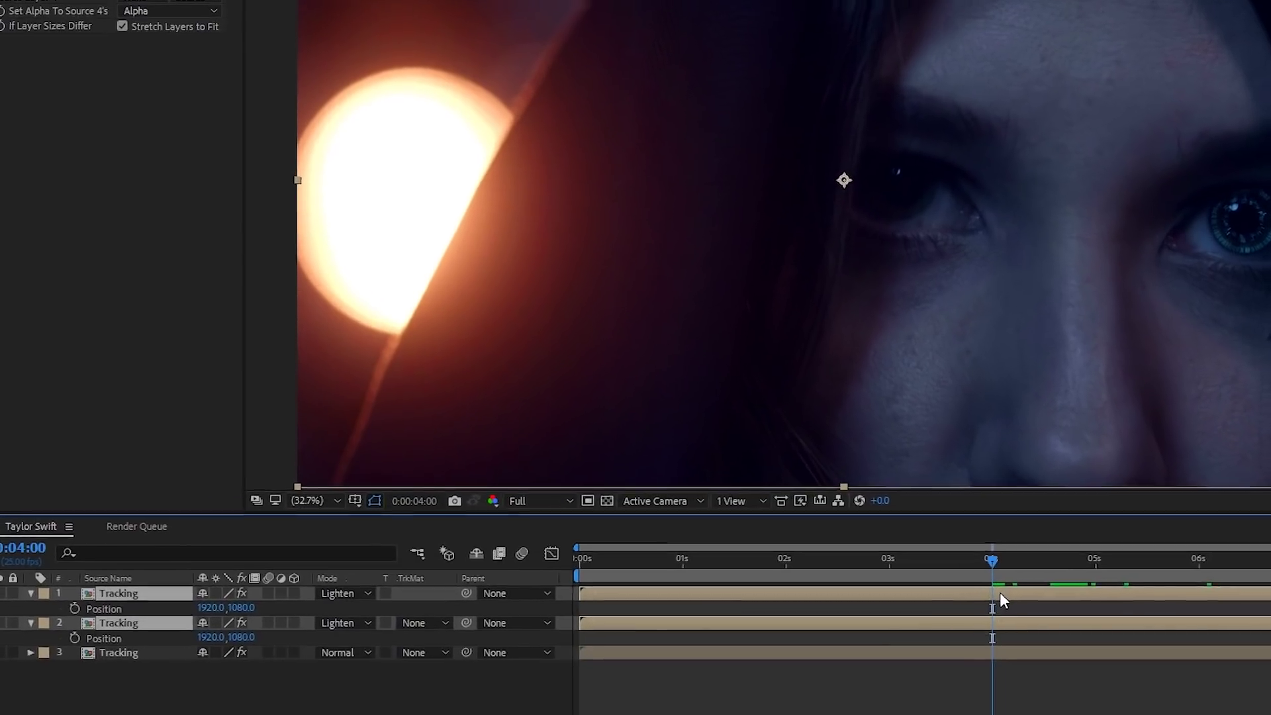
pyautogui.click(15, 578)
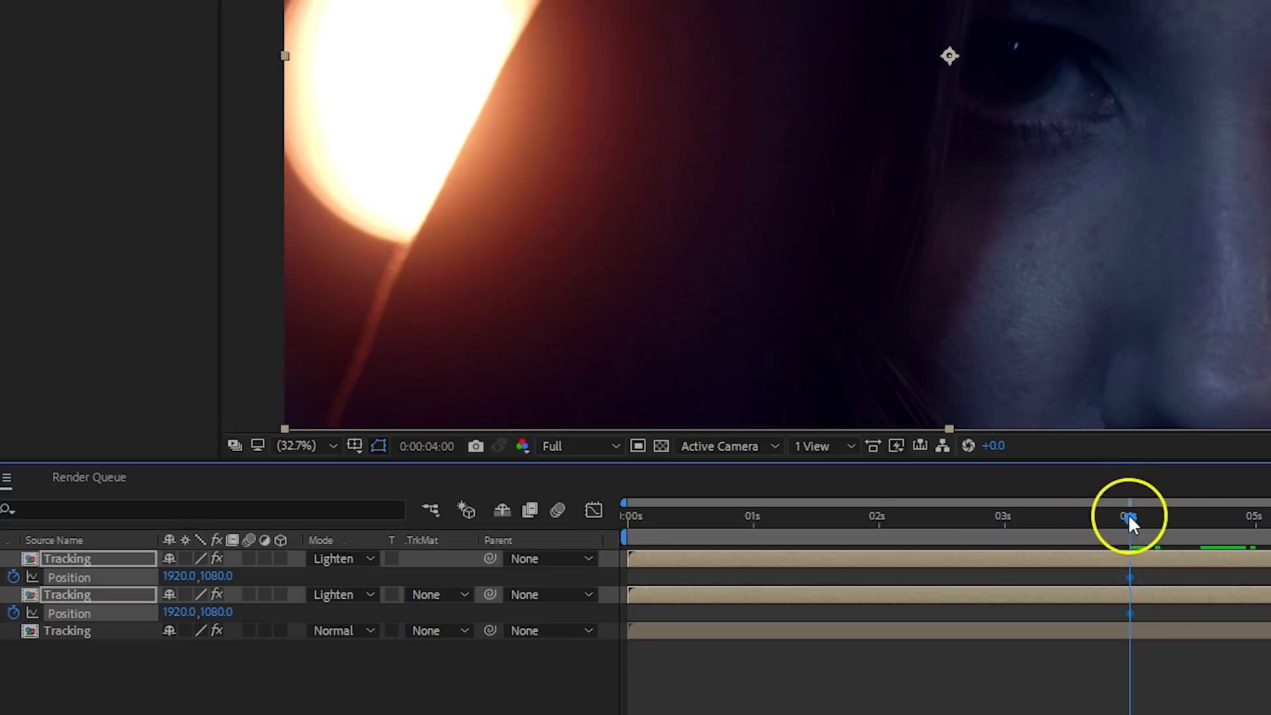
pyautogui.moveTo(1127, 518); pyautogui.dragTo(1140, 518)
pyautogui.moveTo(218, 576); pyautogui.dragTo(285, 576)
pyautogui.click(1016, 604)
pyautogui.moveTo(179, 613); pyautogui.dragTo(207, 608)
pyautogui.moveTo(1147, 519); pyautogui.dragTo(1149, 519)
pyautogui.moveTo(192, 576); pyautogui.dragTo(100, 618)
pyautogui.moveTo(1150, 519); pyautogui.dragTo(1156, 520)
pyautogui.hotkey('ctrl', 'c')
pyautogui.hotkey('ctrl', 'v')
pyautogui.click(1130, 614)
pyautogui.hotkey('ctrl', 'c')
pyautogui.hotkey('ctrl', 'v')
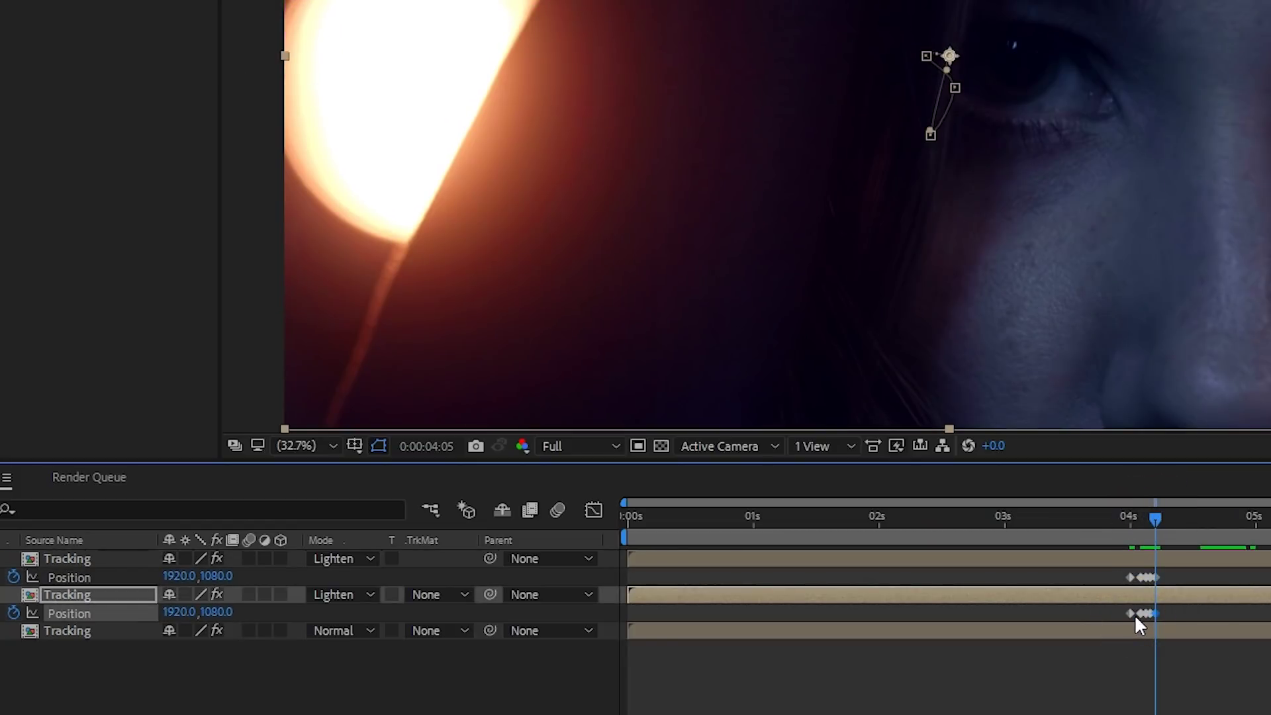
# Scale all three Tracking copies to 120%.
pyautogui.hotkey('ctrl', 'a')
pyautogui.press('s')
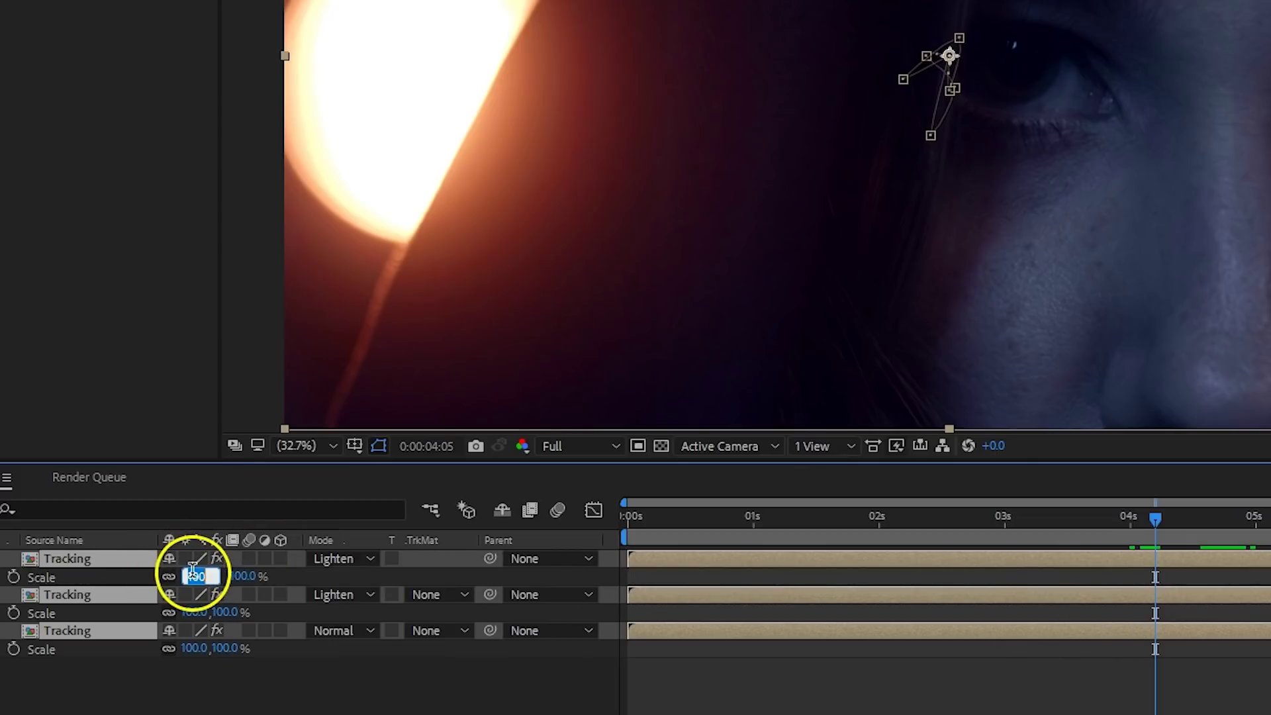
pyautogui.press('Return')
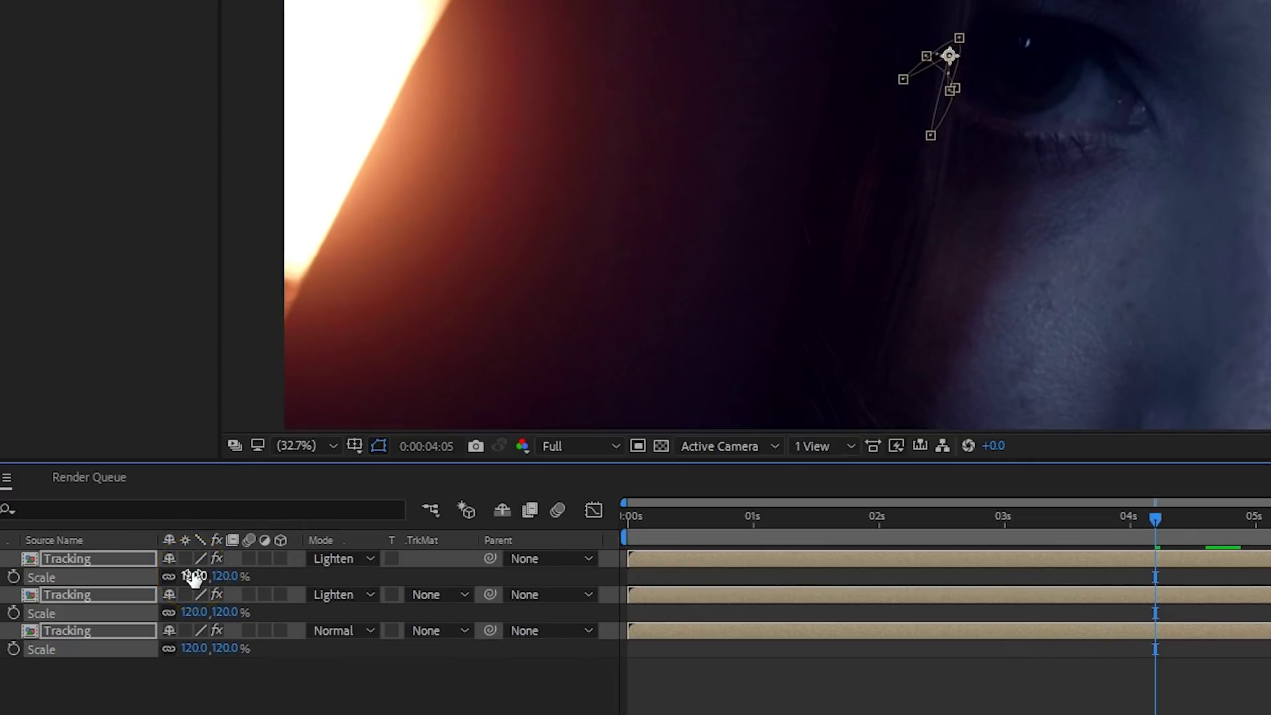